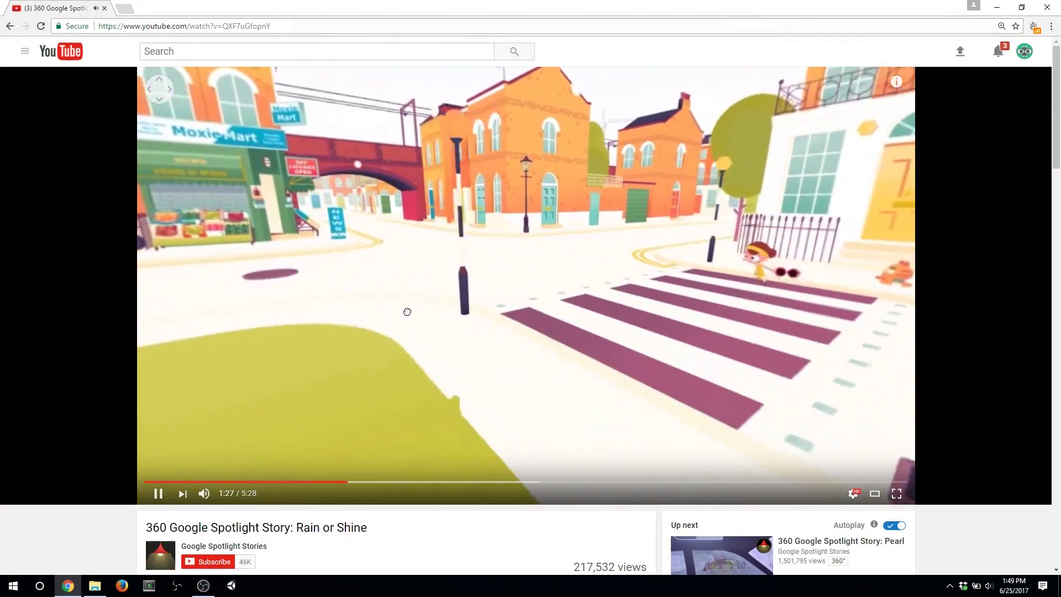
Pan the Rain or Shine 360 video view toward the ice cream van.
drag(407, 312, 612, 305)
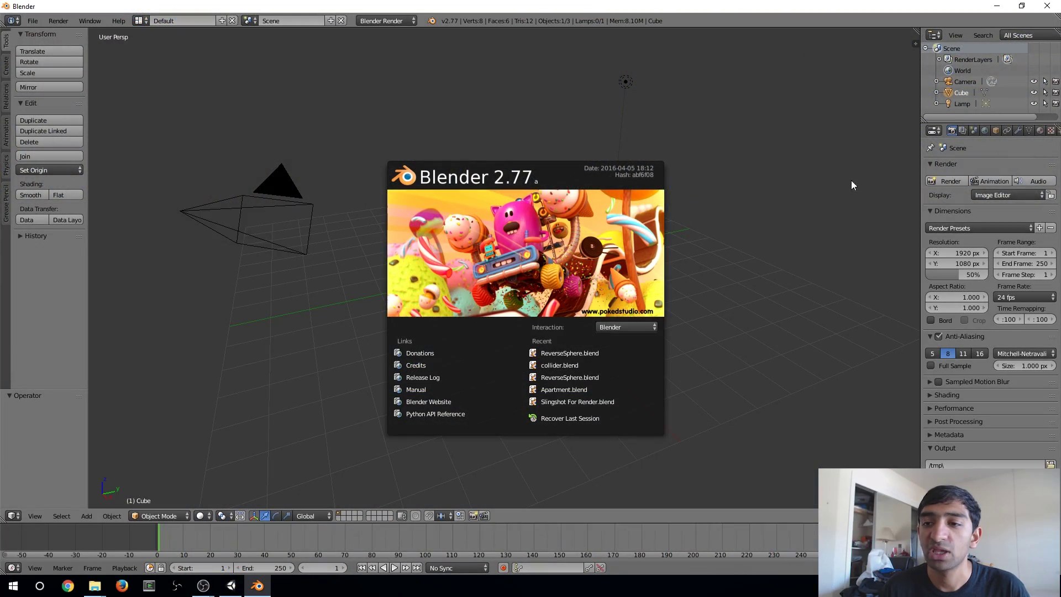
Dismiss the splash screen and delete the default Lamp, Cube and Camera.
click(874, 118)
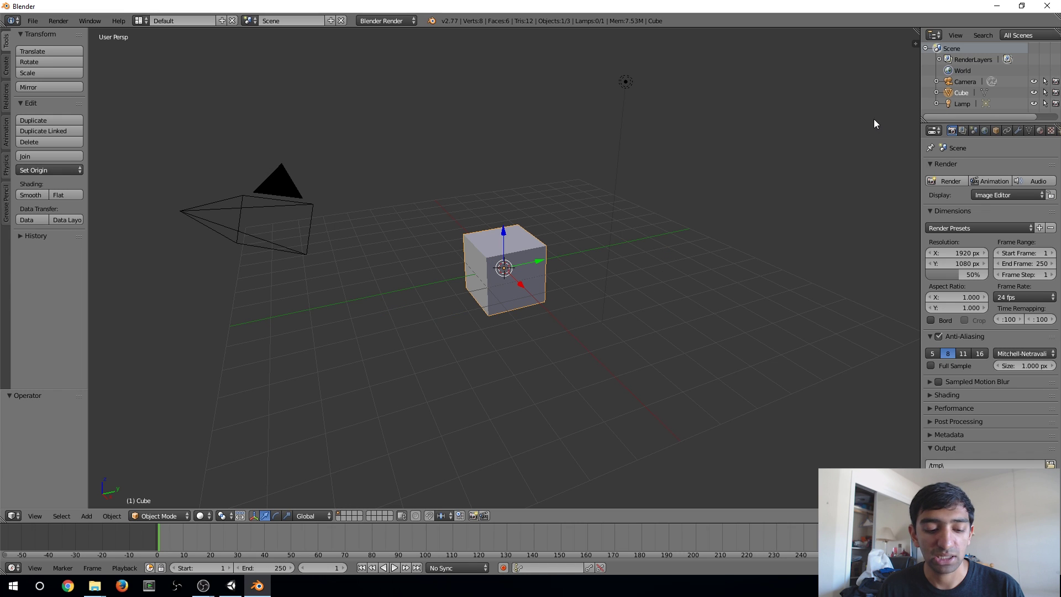
right_click(967, 104)
click(941, 157)
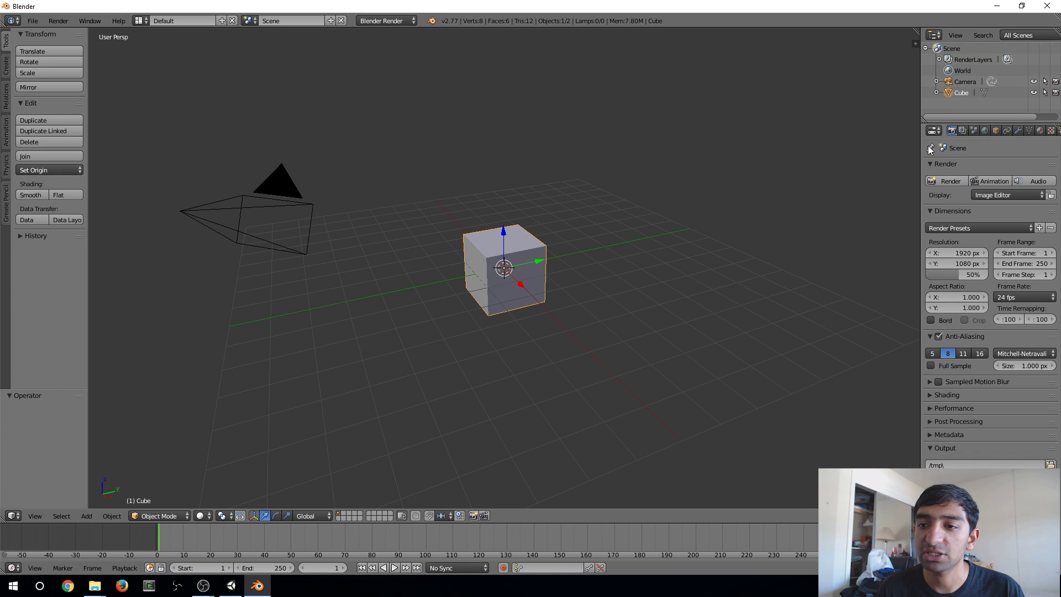
right_click(959, 95)
click(944, 94)
right_click(962, 79)
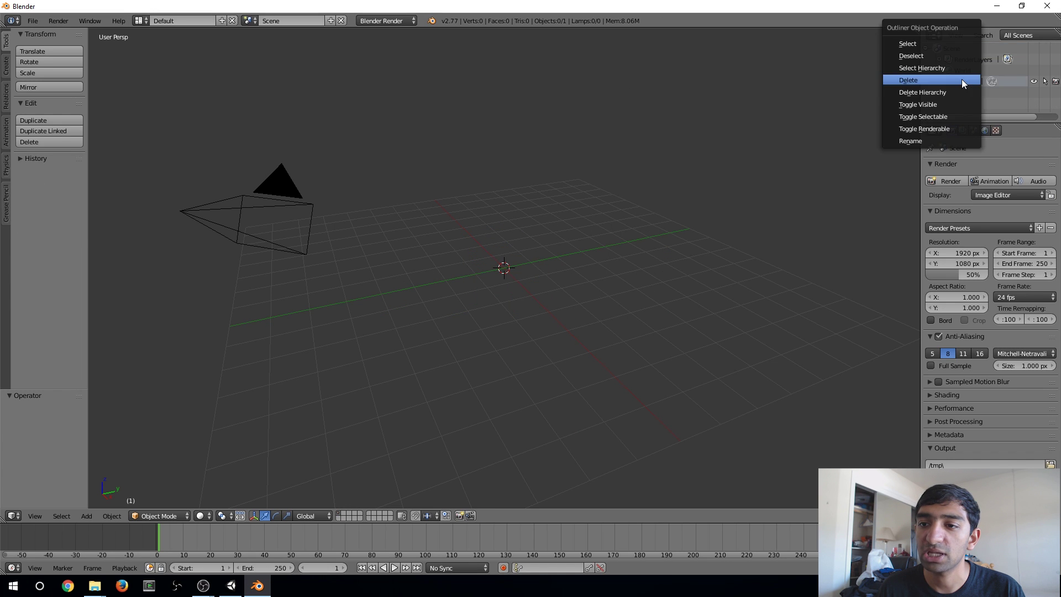
click(956, 81)
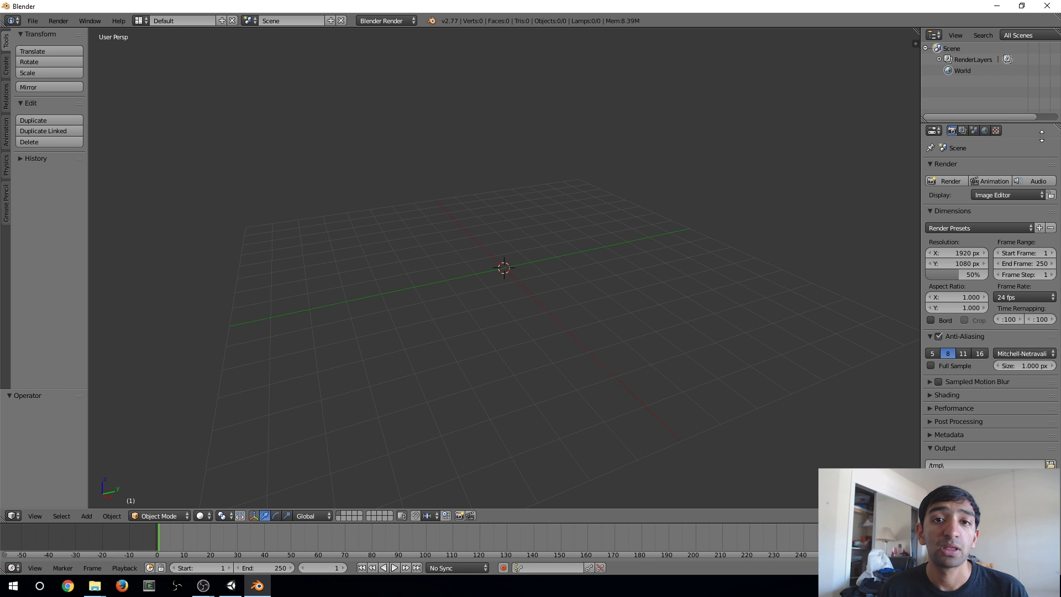
Add an Ico Sphere with 6 subdivisions and Generate UVs enabled.
click(6, 66)
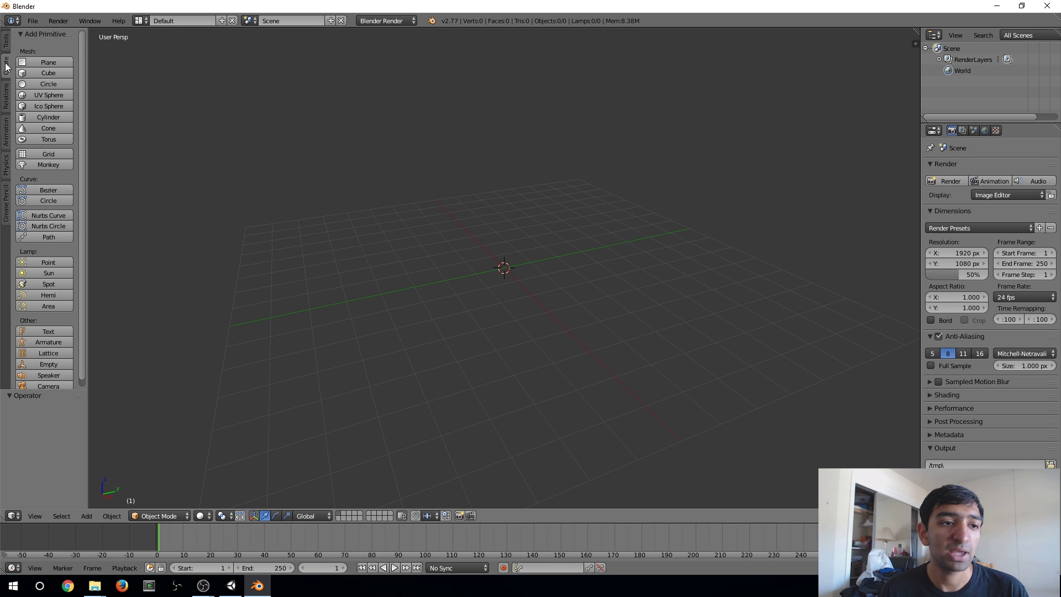
click(51, 105)
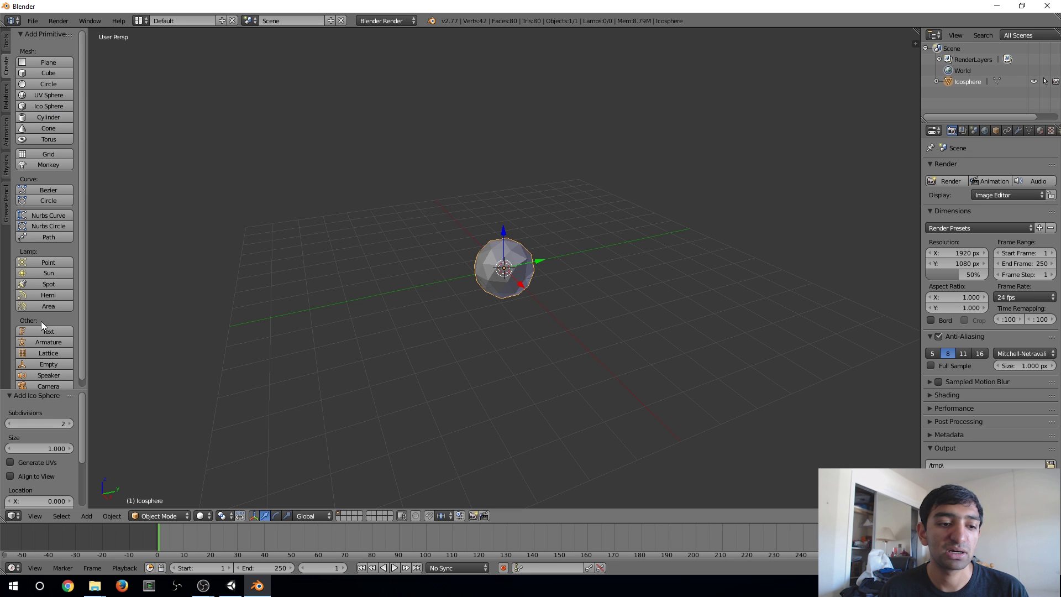
click(61, 423)
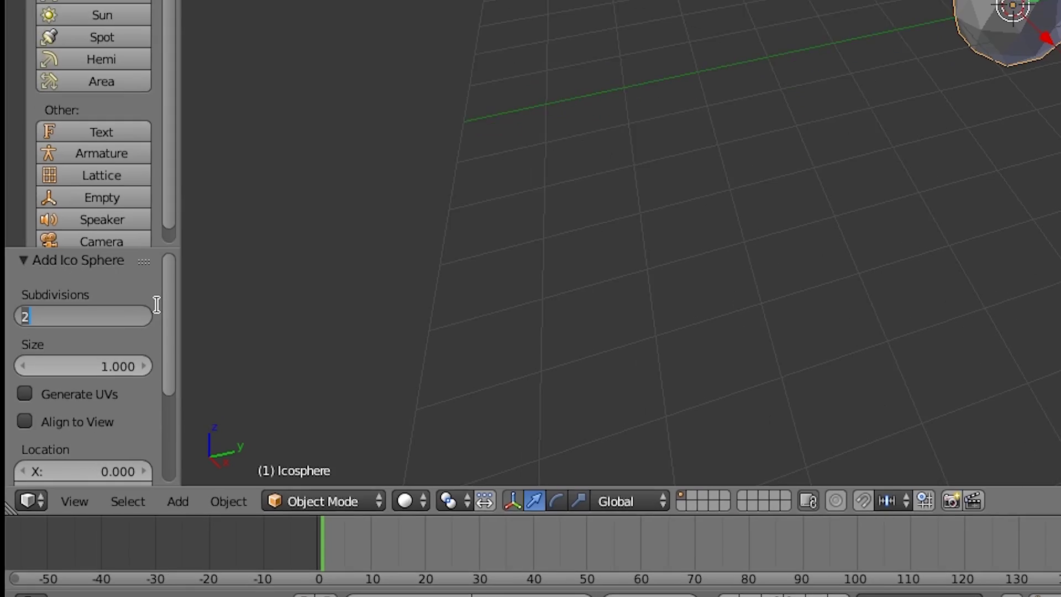
text(6)
key(Return)
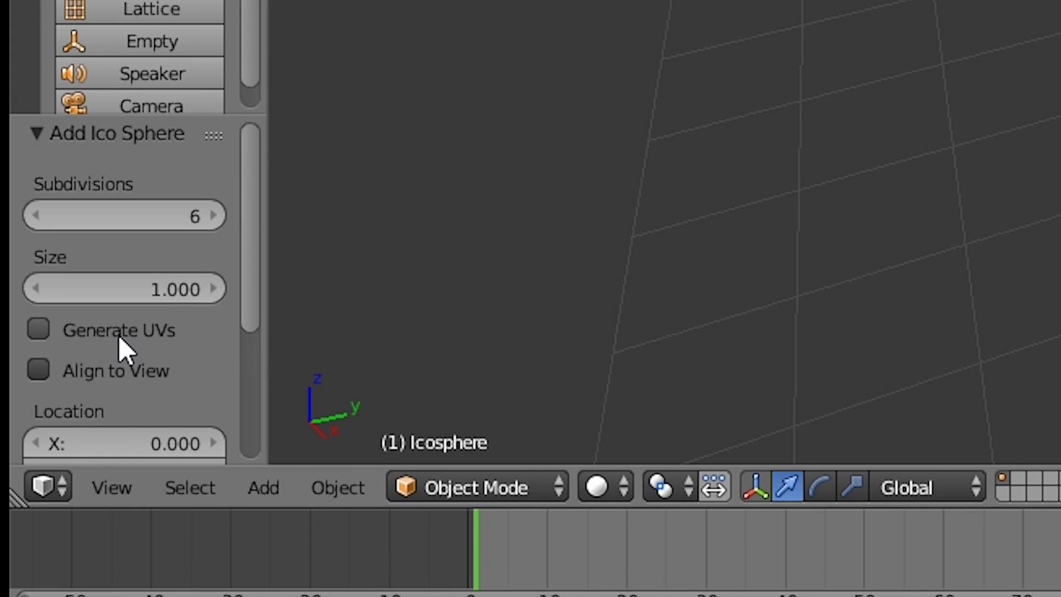
click(118, 337)
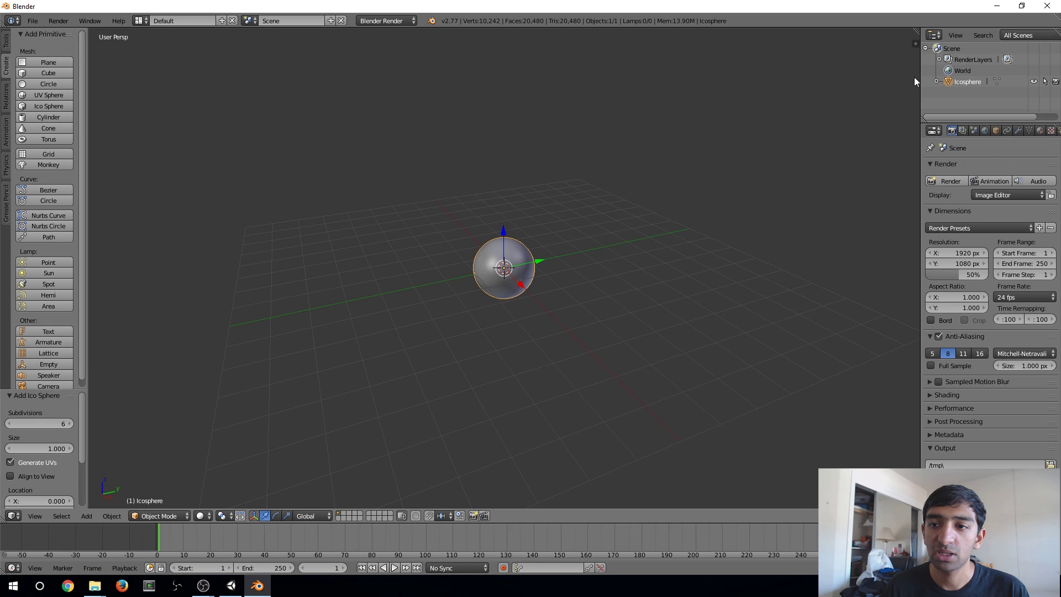
Put the icosphere in Edit Mode and apply Flip Normals from the Specials menu.
click(976, 94)
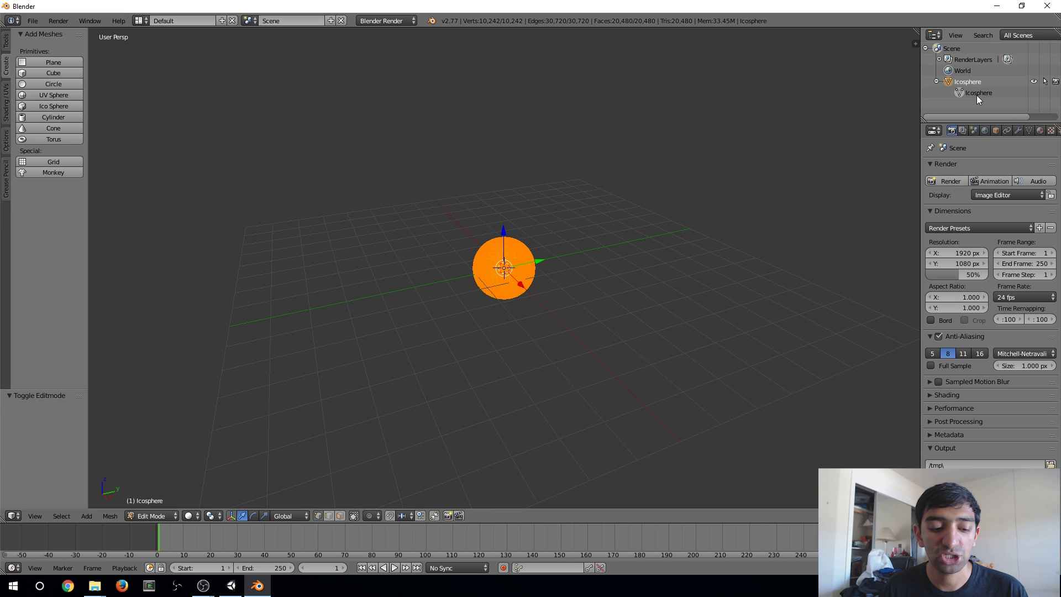
key(w)
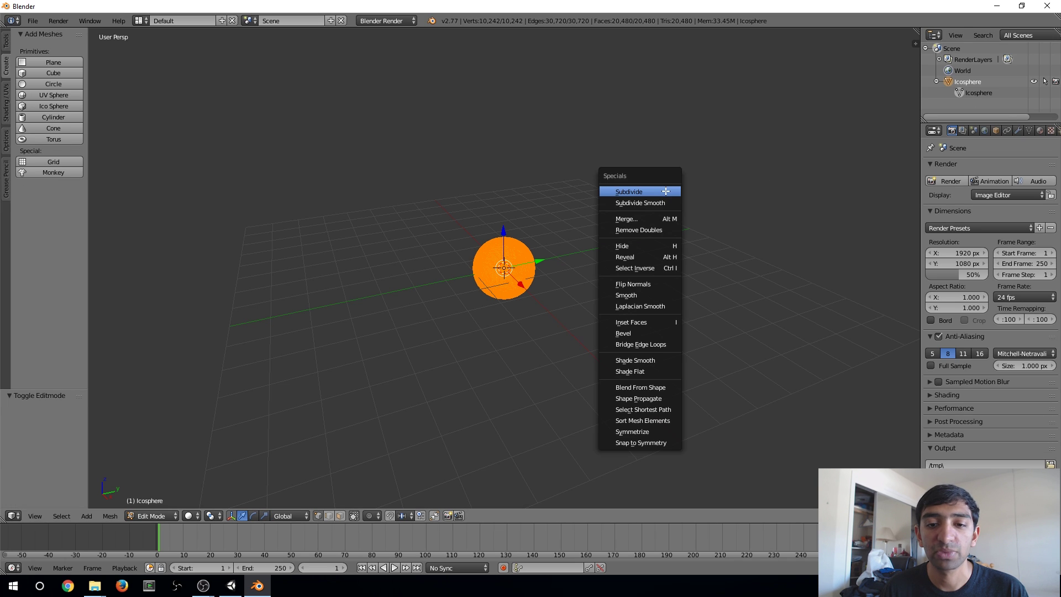
click(663, 286)
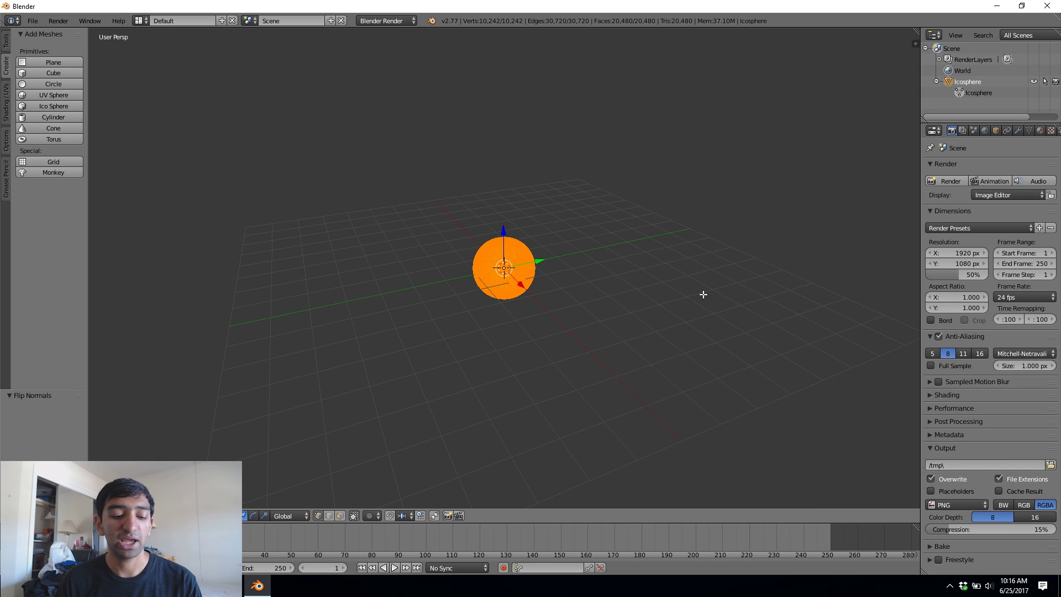
Save the sphere as ReverseSphere.blend in the Unity project's Assets folder.
key(ctrl+s)
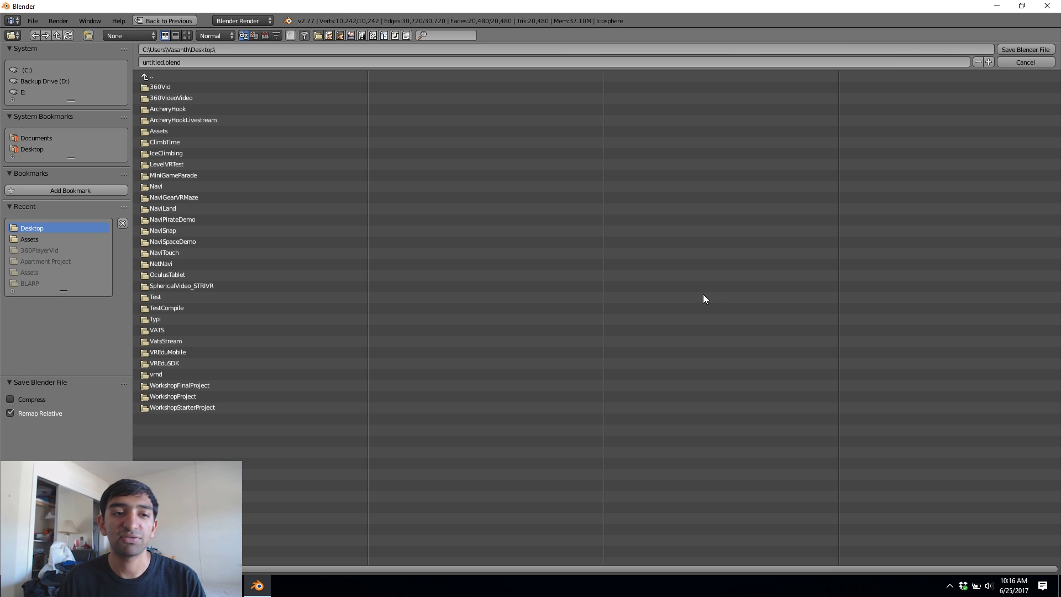
click(163, 63)
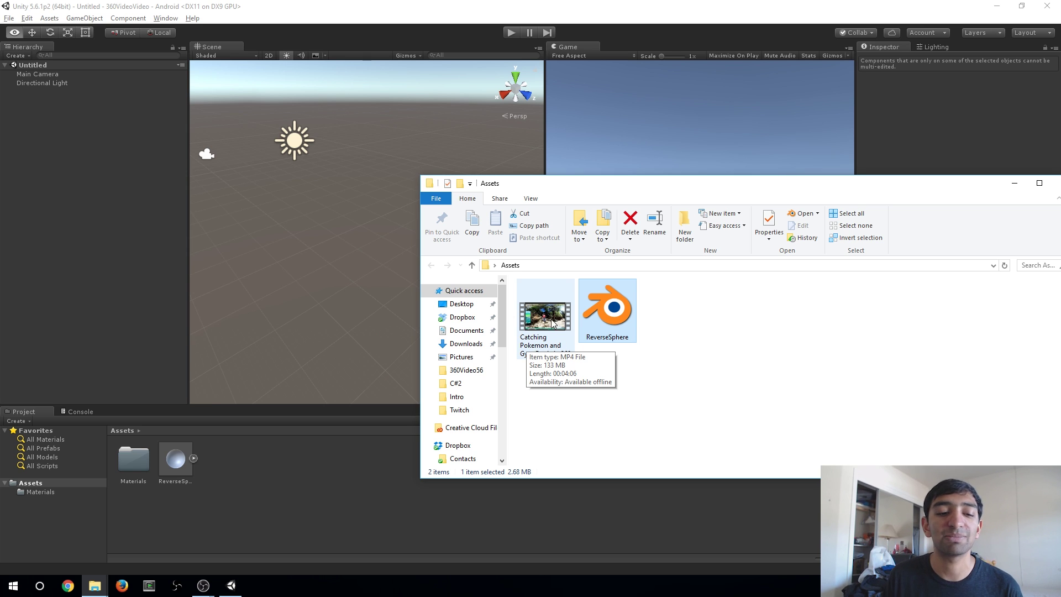
Place ReverseSphere in the scene with Rotation X 0 and Scale 5, 5, 5.
click(586, 16)
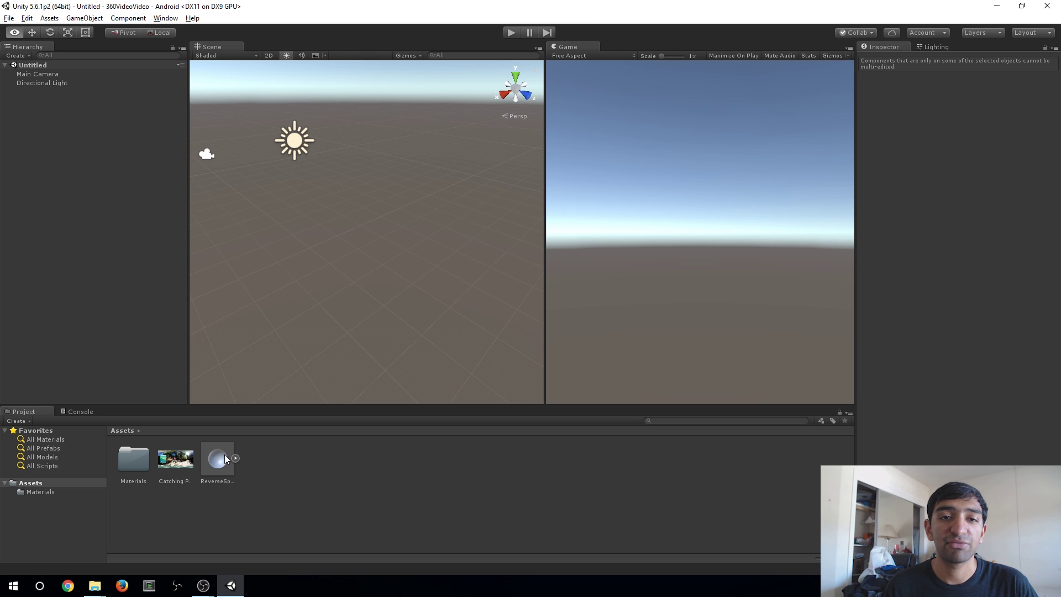
drag(210, 462, 87, 224)
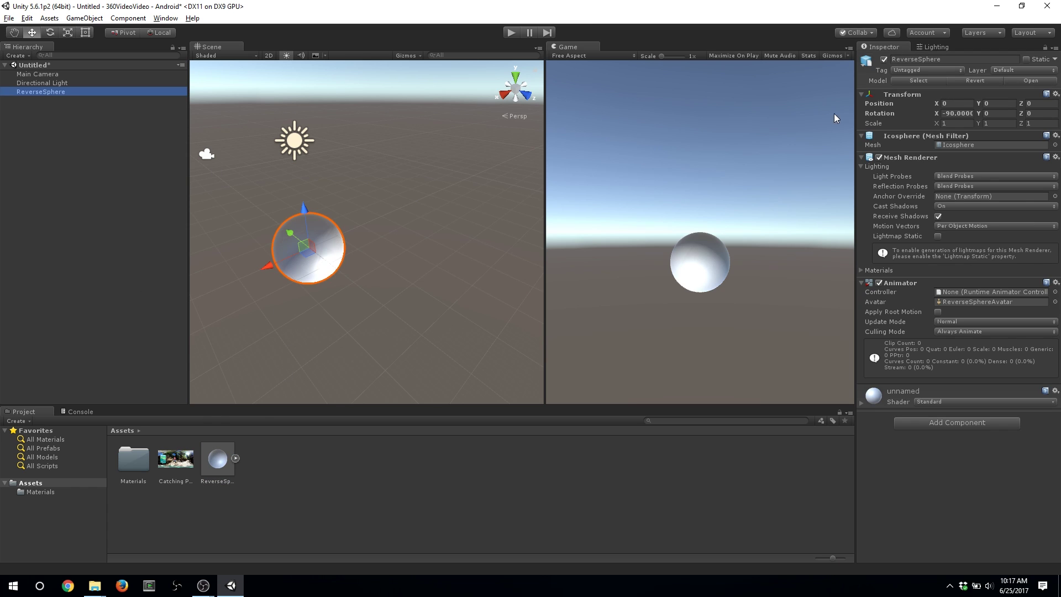
click(956, 113)
text(0)
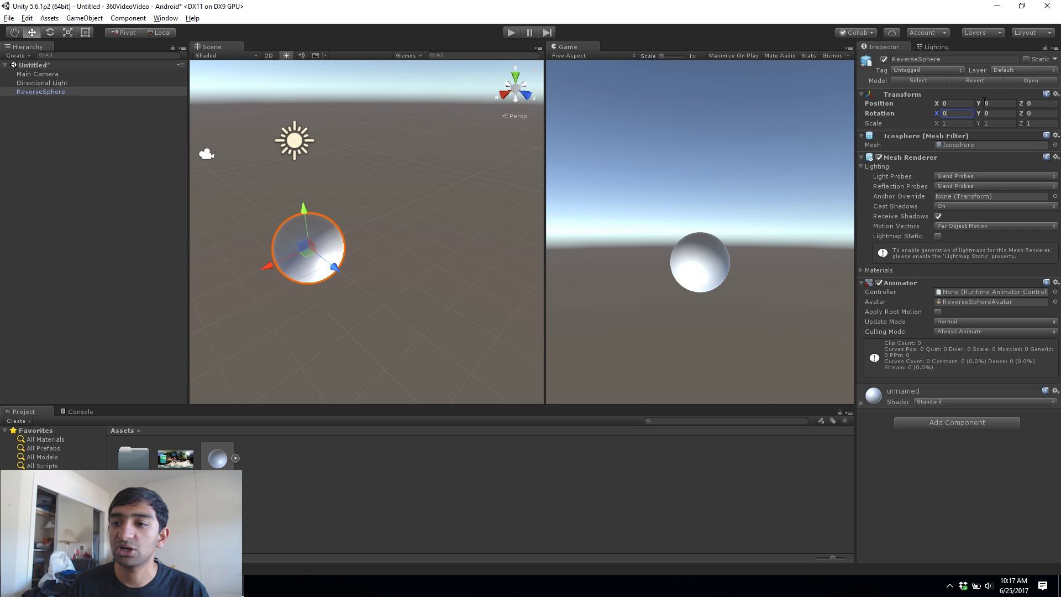
click(960, 124)
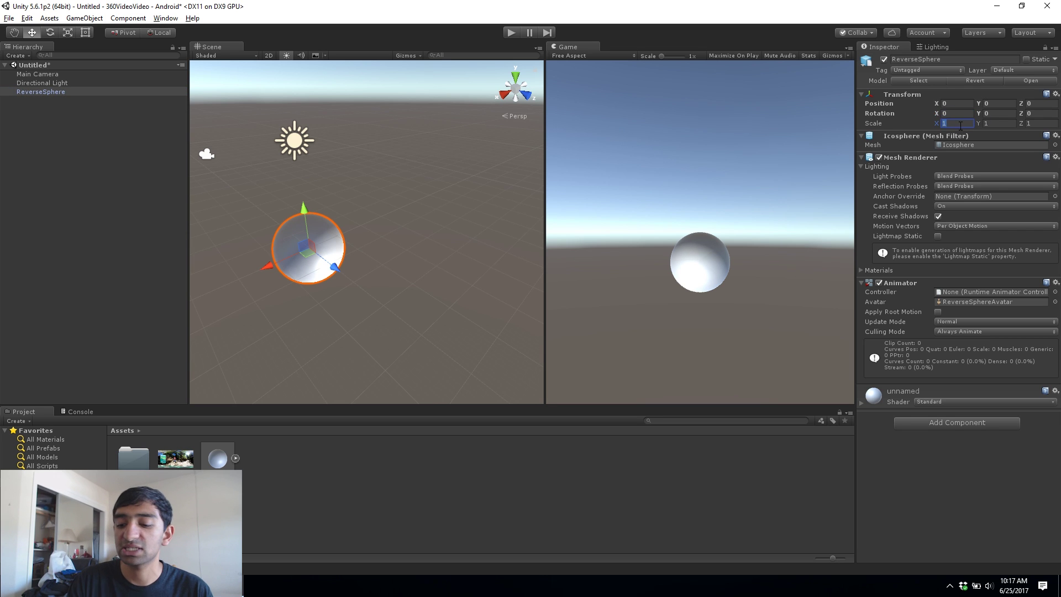
text(5)
key(Tab)
text(5)
key(Tab)
text(5)
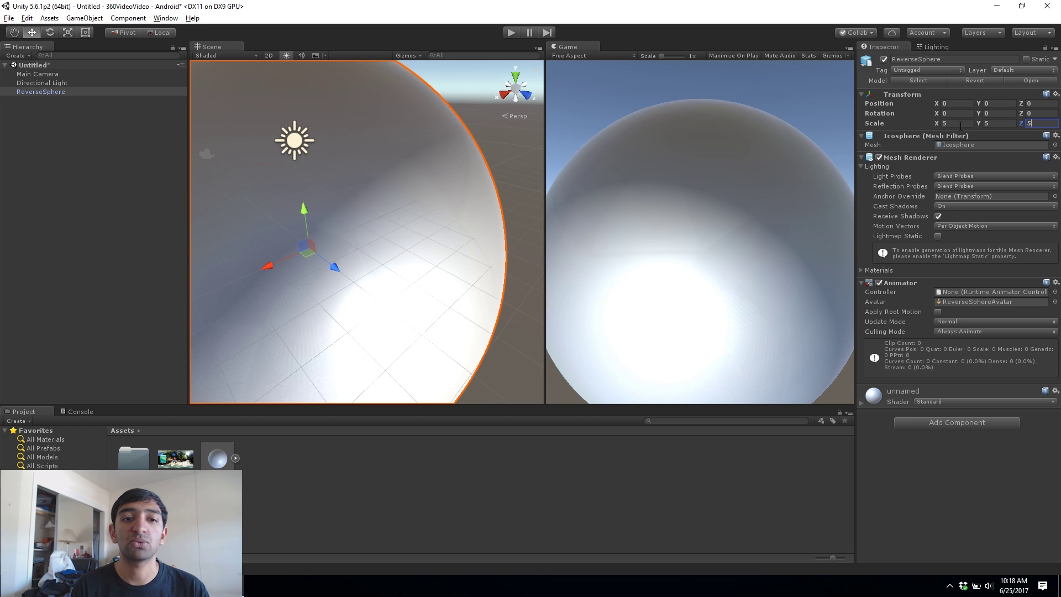
Reset the Main Camera's transform so it sits at the origin inside the sphere.
click(69, 75)
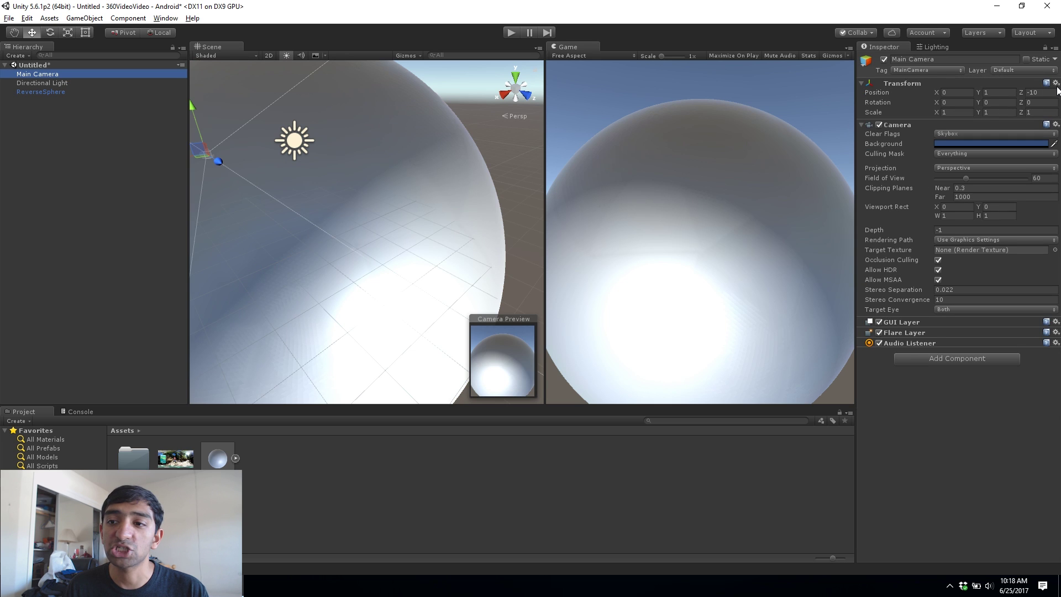
click(1057, 83)
click(960, 91)
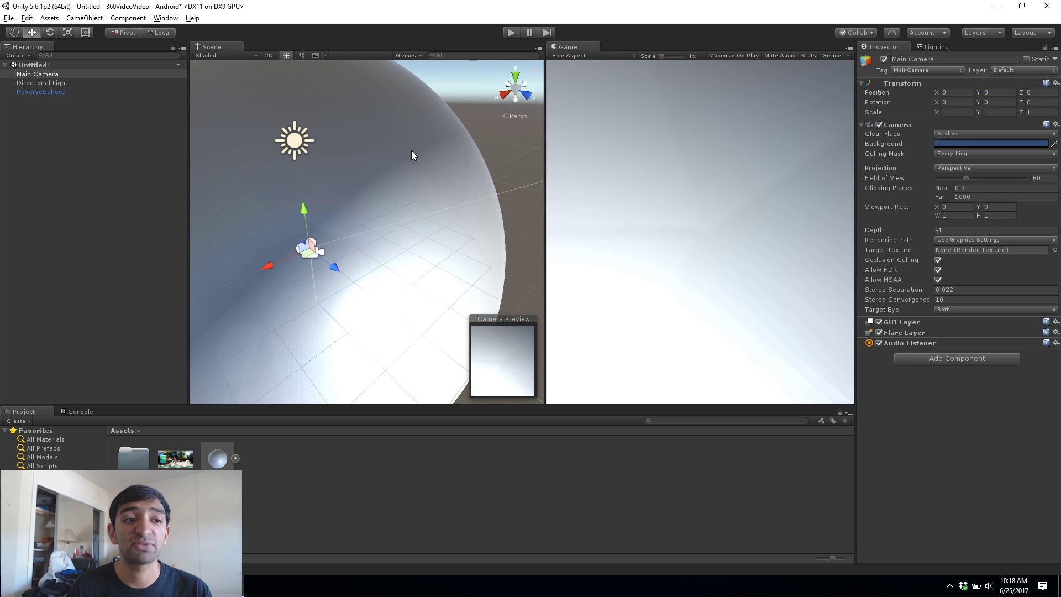
click(44, 92)
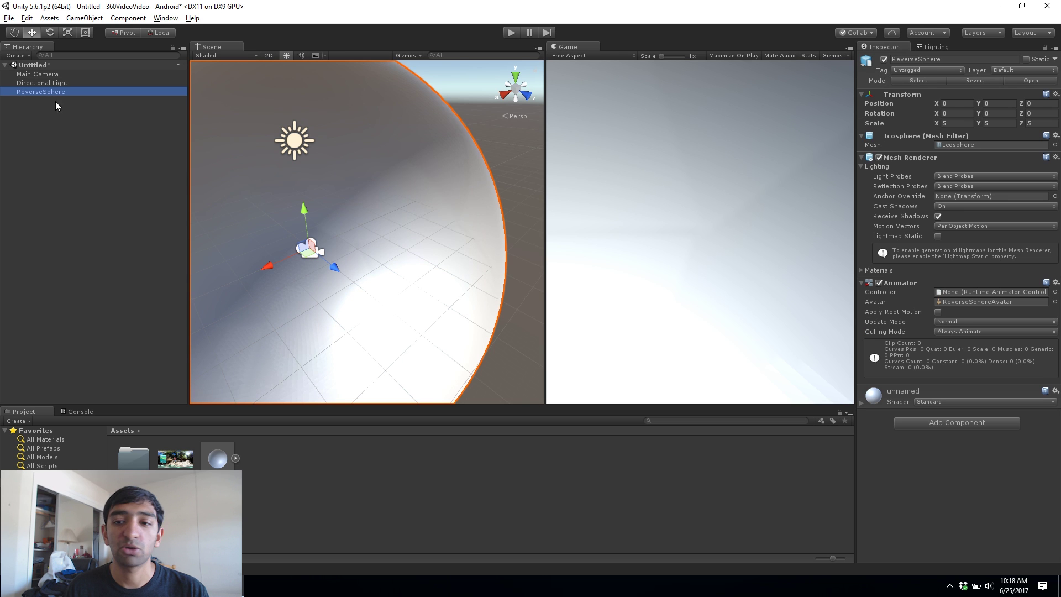
Replace ReverseSphere's Animator with a Video Player using the Catching Pokemon 360 clip.
right_click(900, 284)
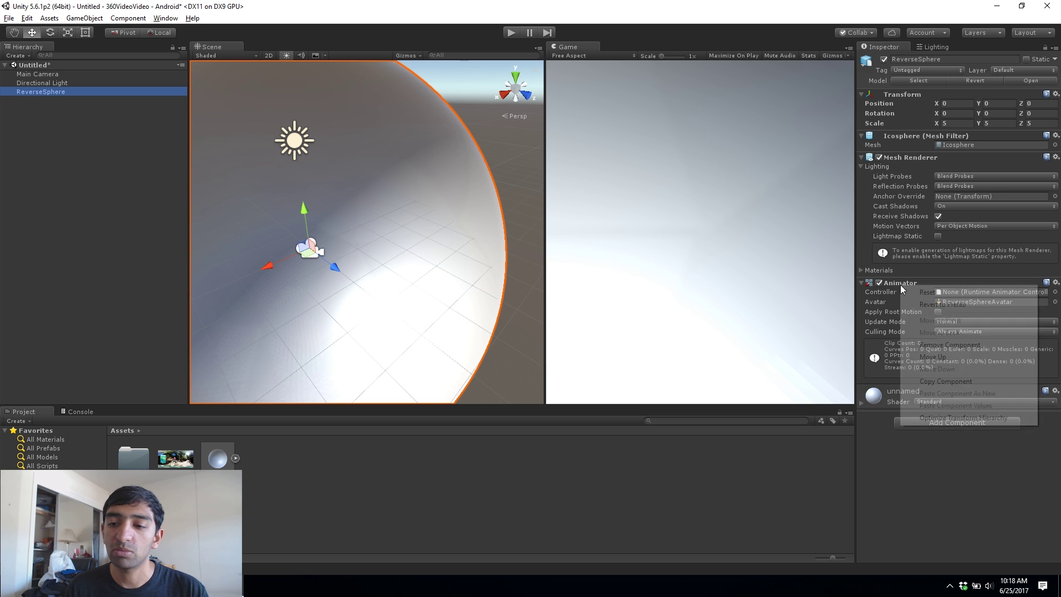
click(956, 341)
click(939, 319)
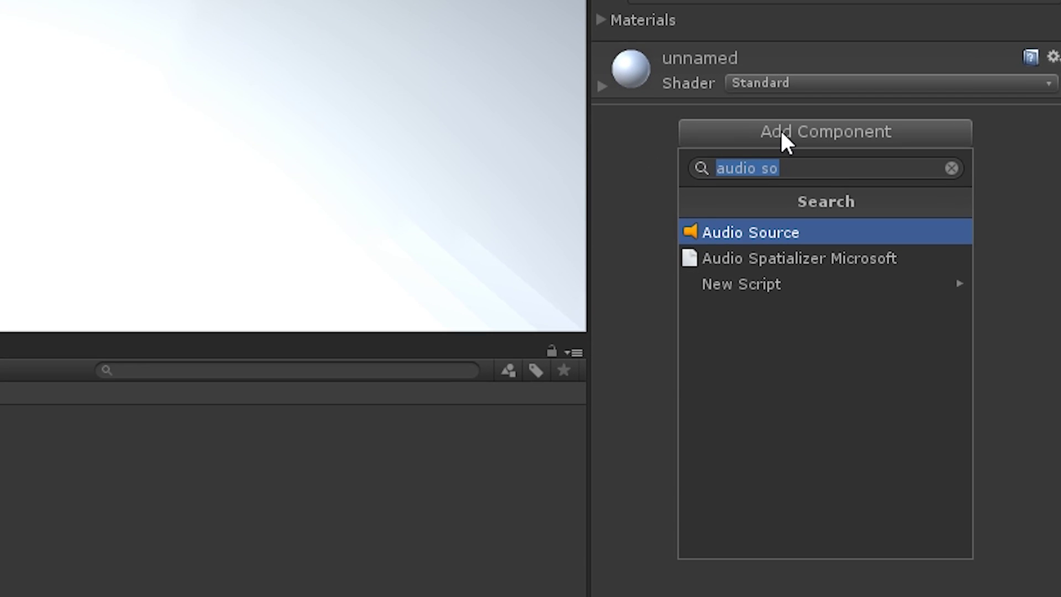
text(Video P)
key(Return)
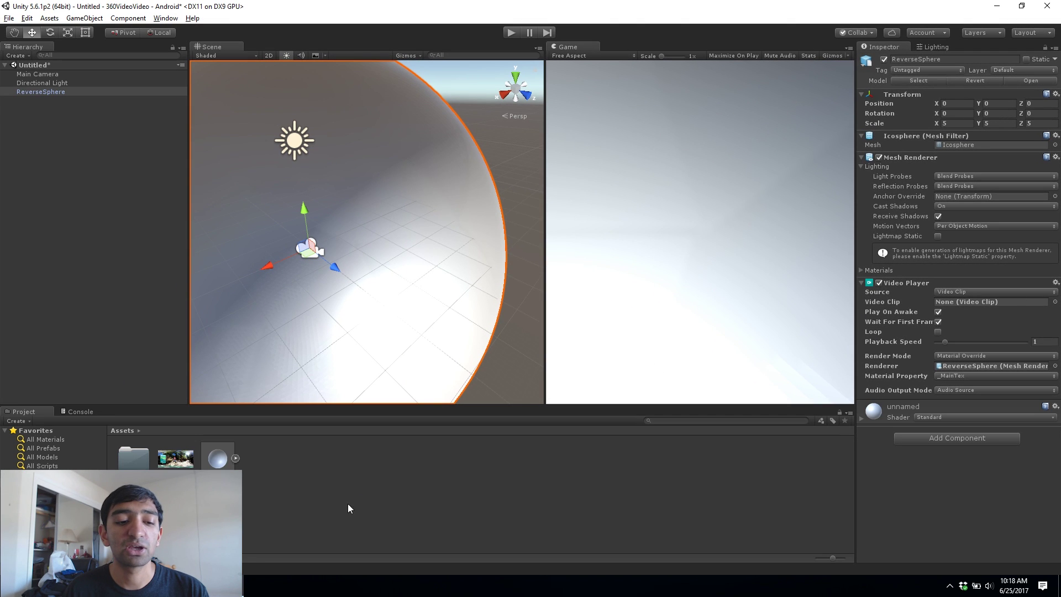
drag(585, 343, 1019, 300)
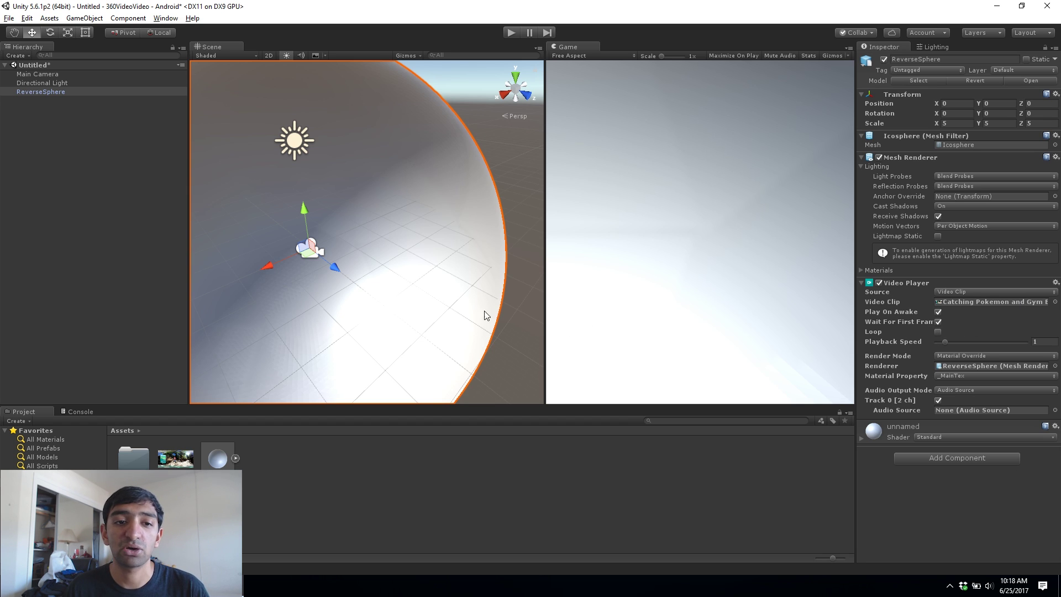
Preview the scene in Play mode, then add an Audio Source and assign it to the Video Player.
key(f)
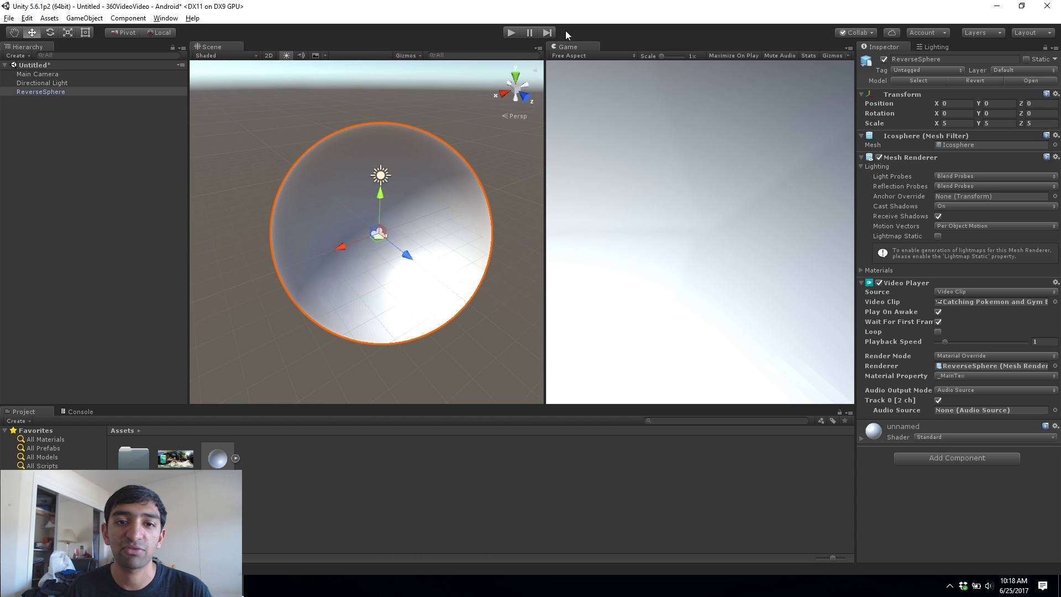
click(512, 36)
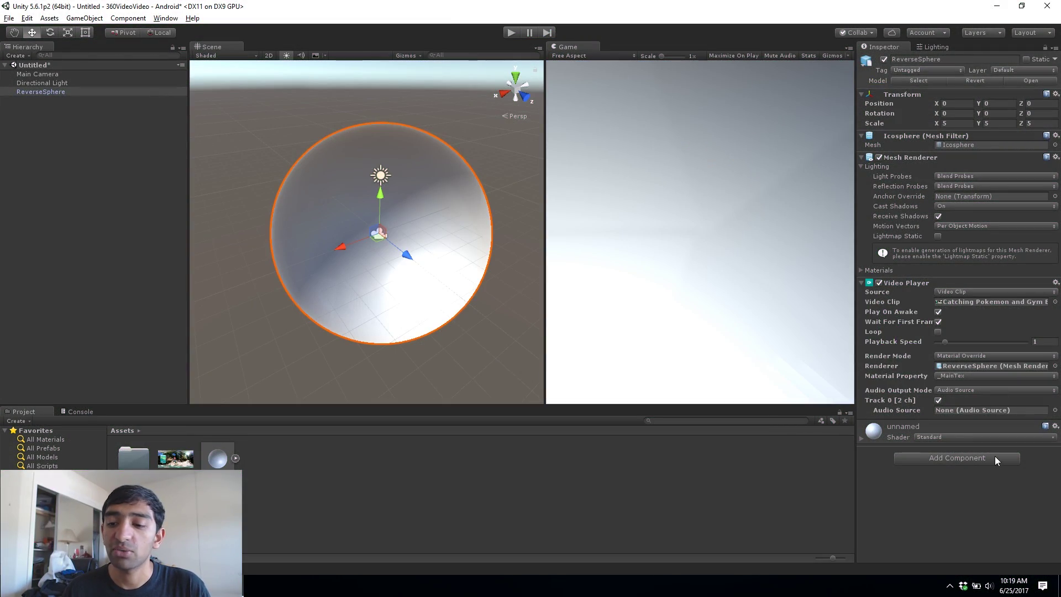
click(982, 457)
text(audio)
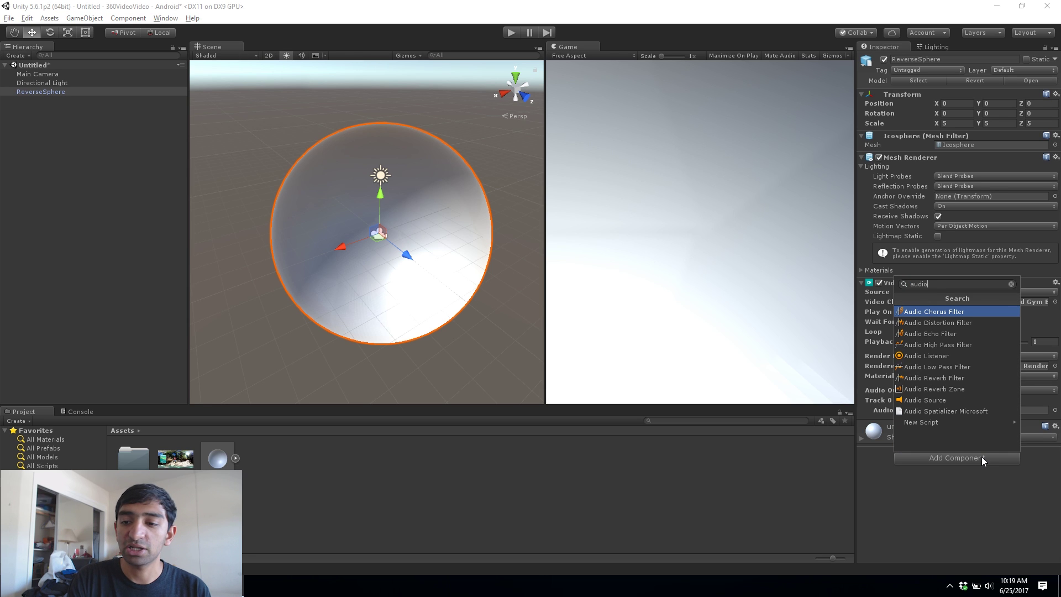
text( source)
key(Return)
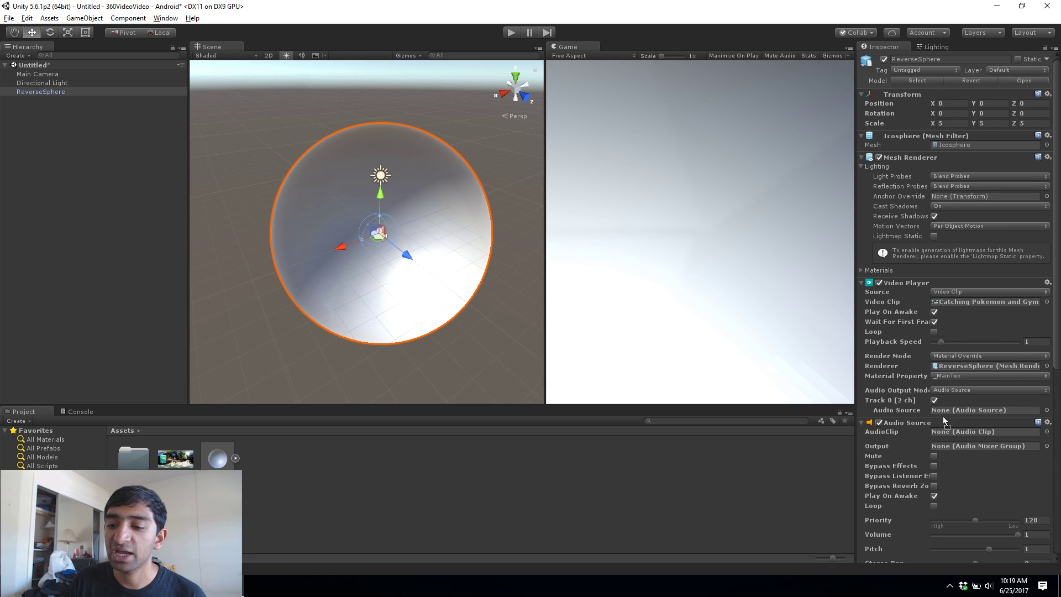
drag(943, 419, 956, 410)
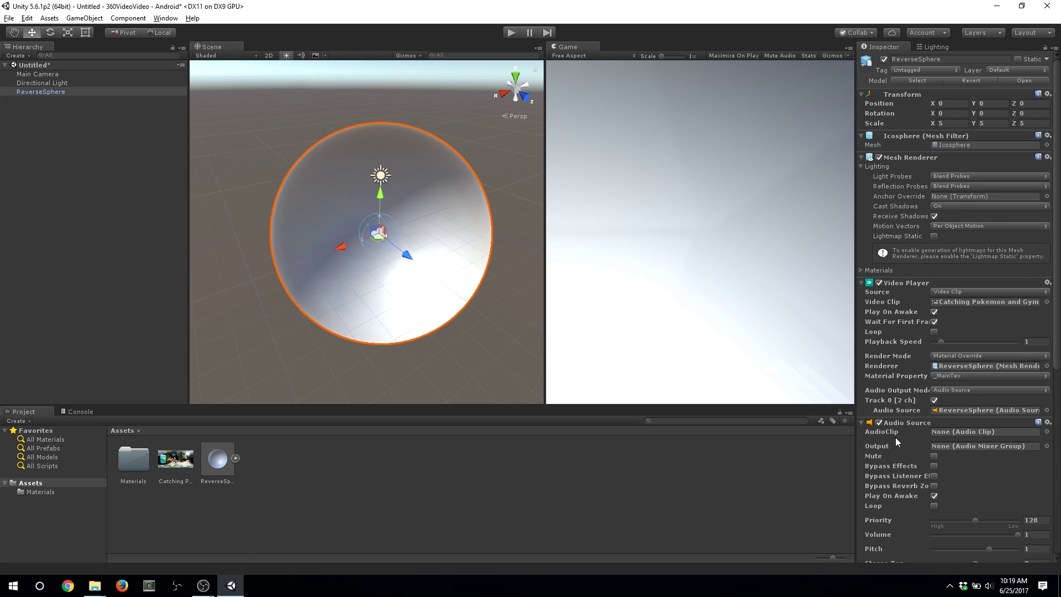
Create a 360Mat material in Assets with the Unlit/Texture shader.
right_click(323, 466)
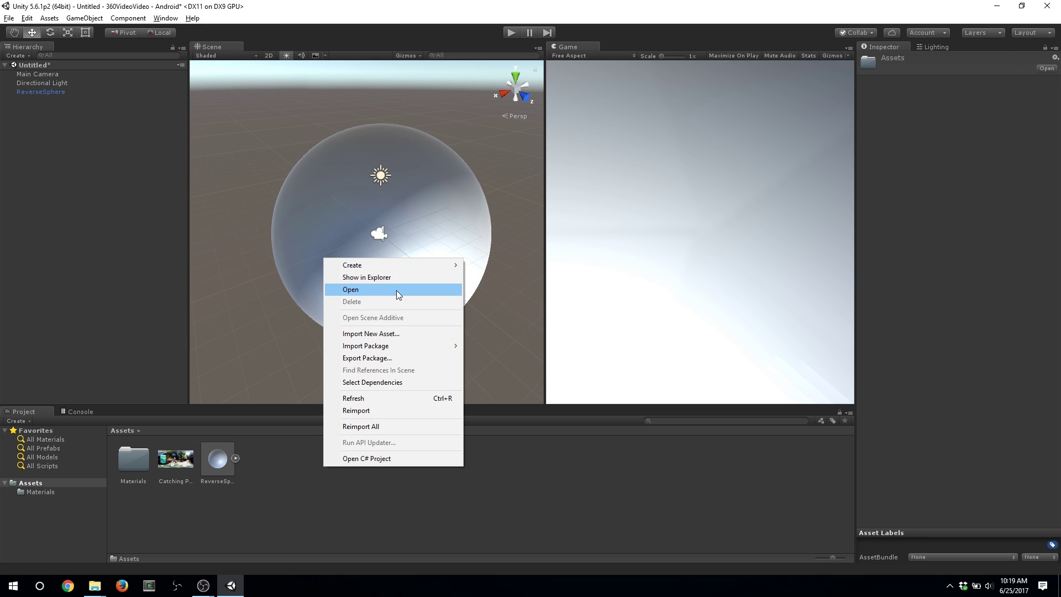
mouse_move(420, 265)
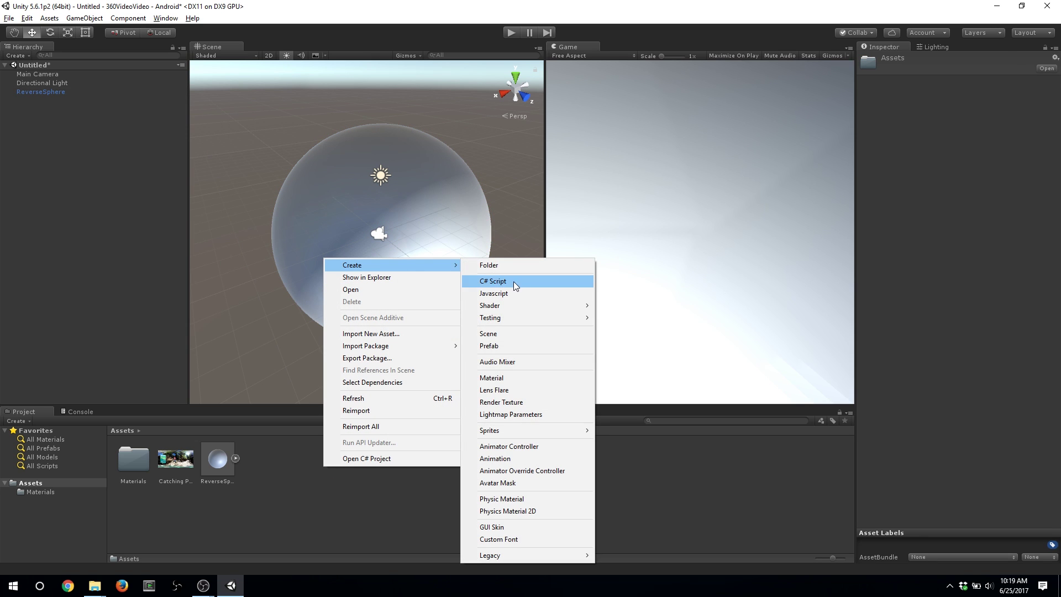
click(532, 382)
text(360Mat)
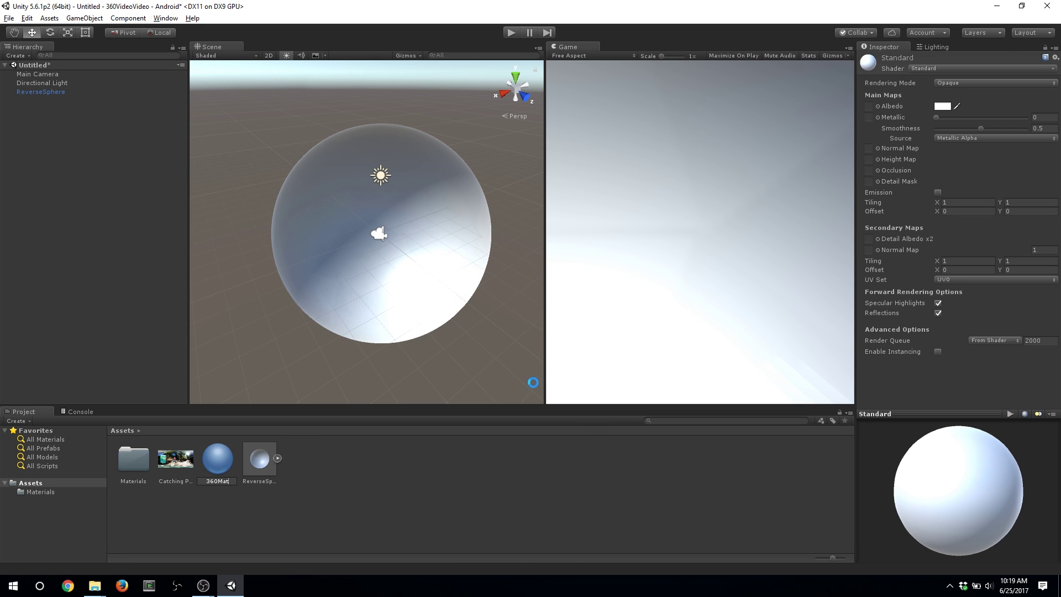
key(Return)
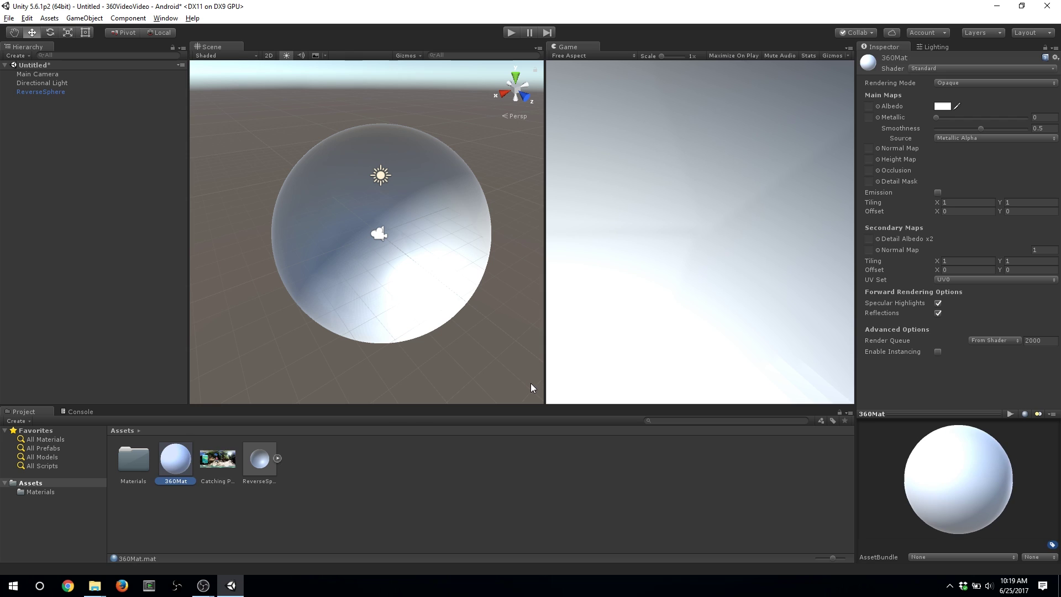
click(934, 68)
mouse_move(945, 197)
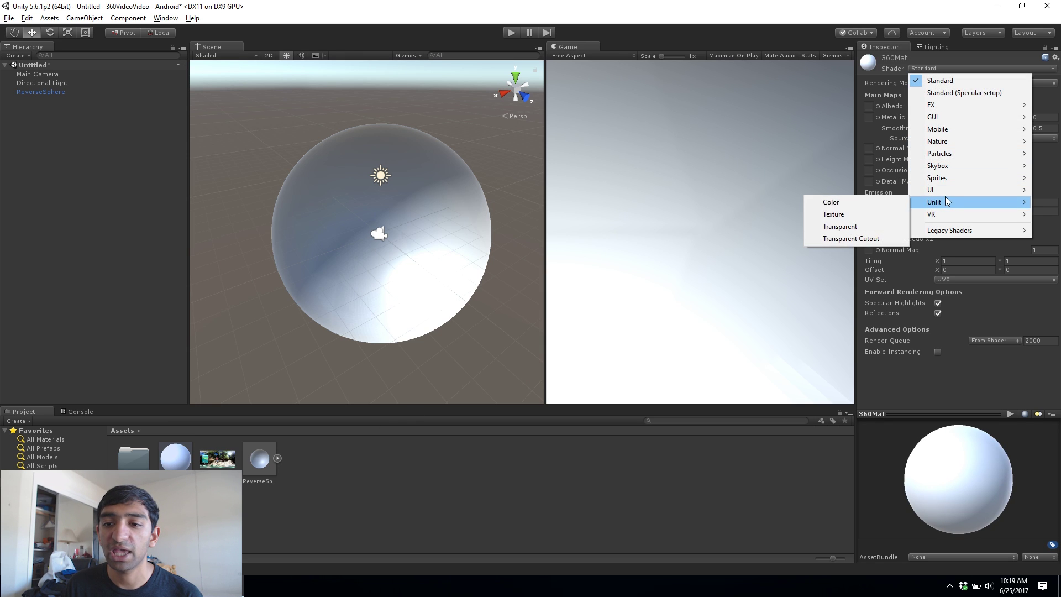
click(877, 212)
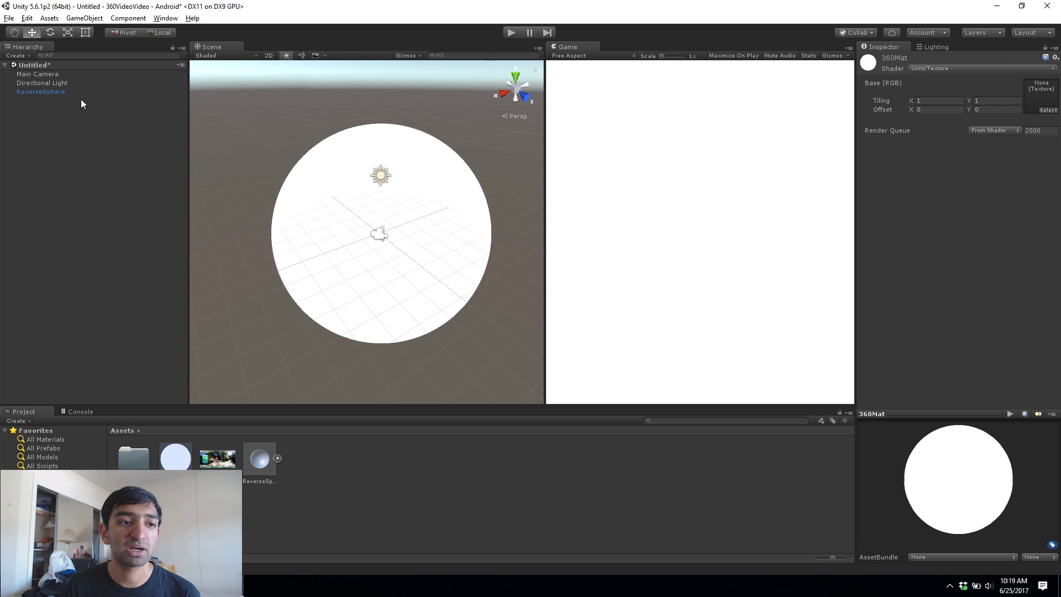
click(67, 92)
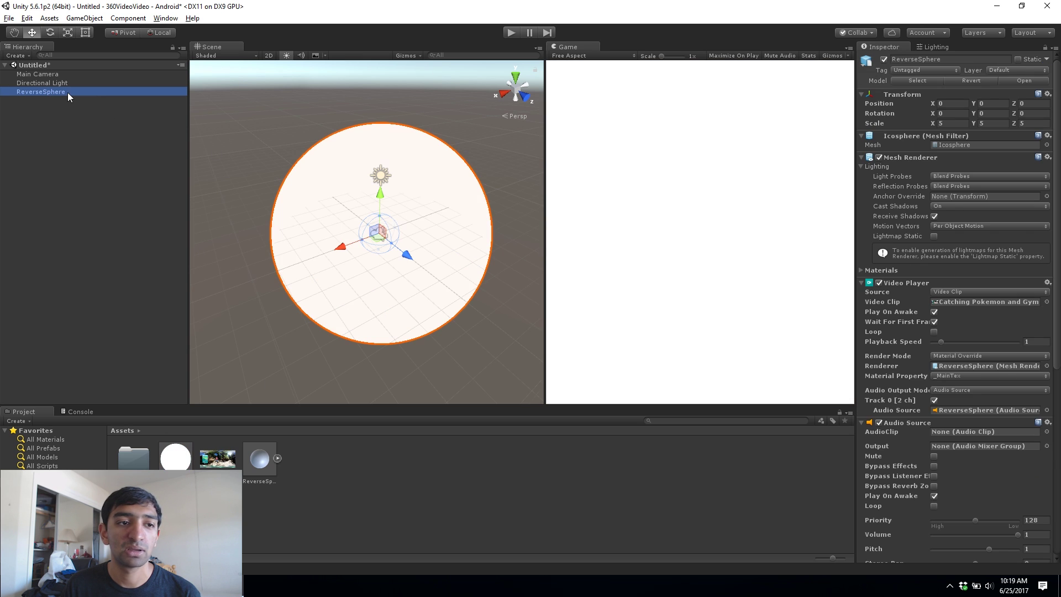
click(511, 32)
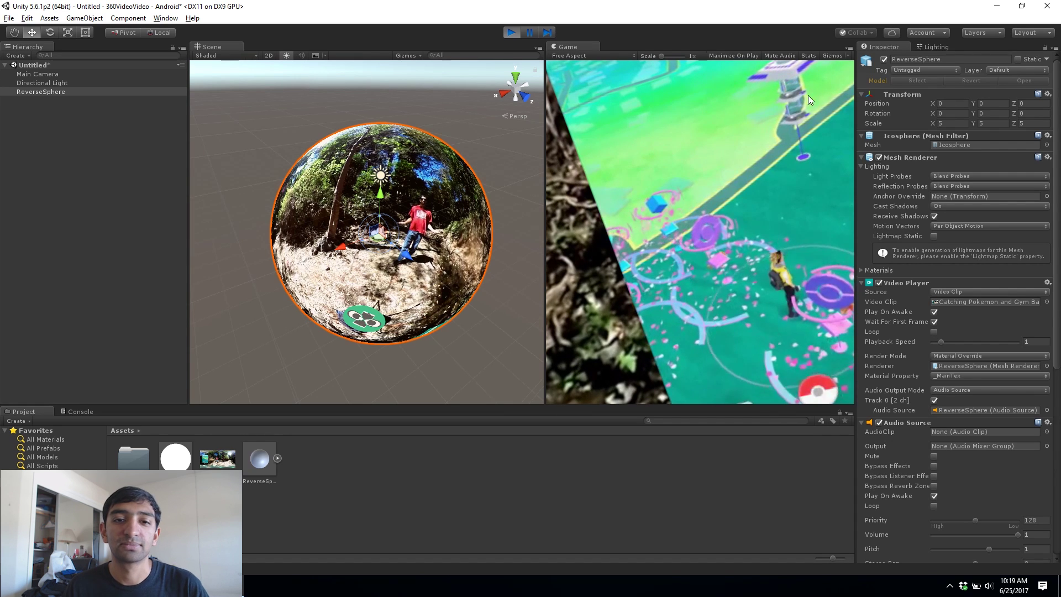
click(512, 32)
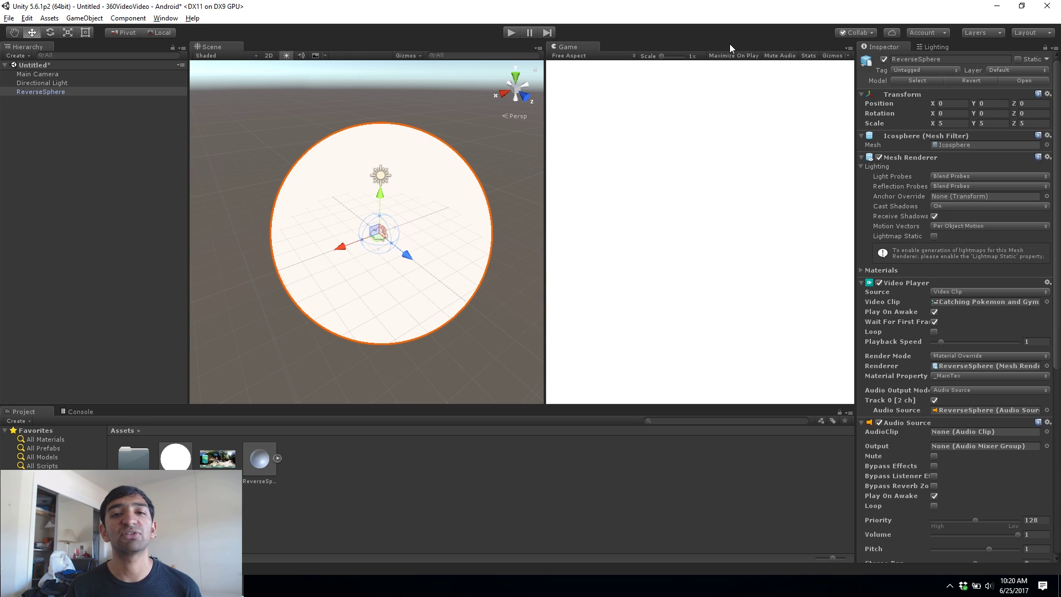
Import the free Falling Leaves package from the Asset Store.
key(ctrl+9)
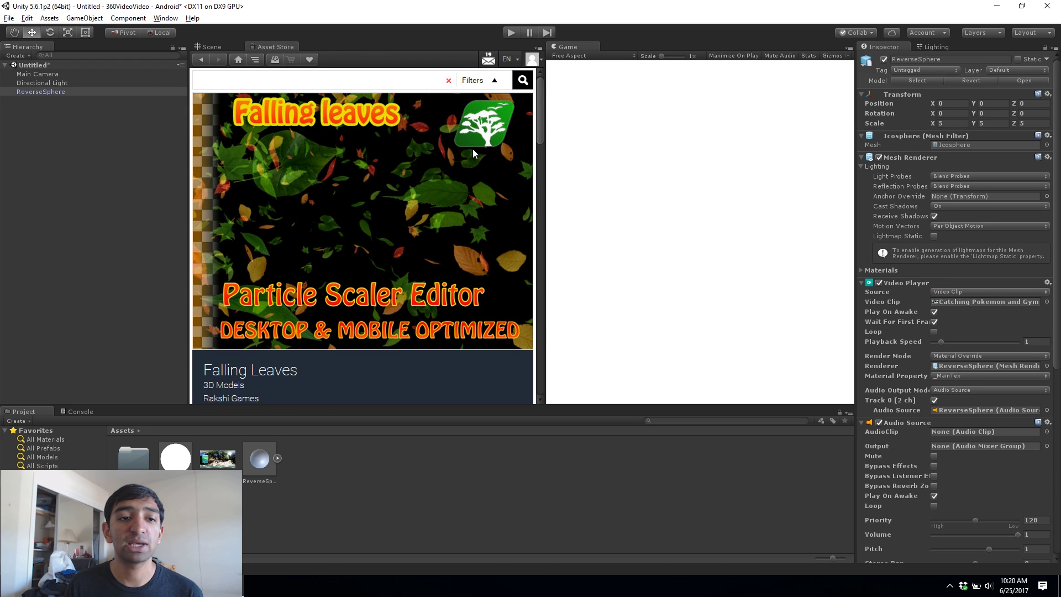
scroll(427, 239, down, 3)
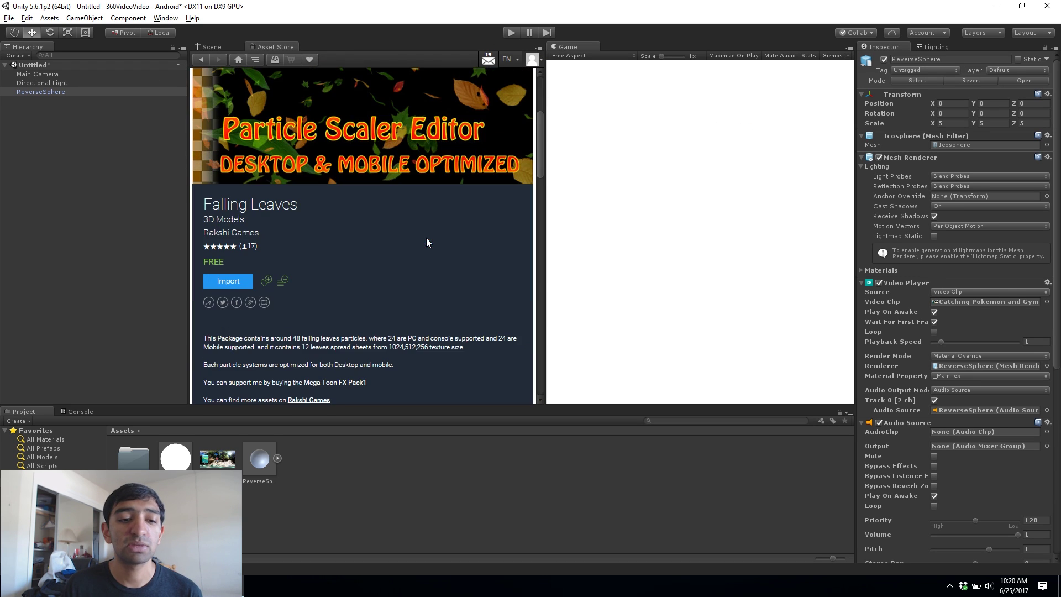
click(227, 281)
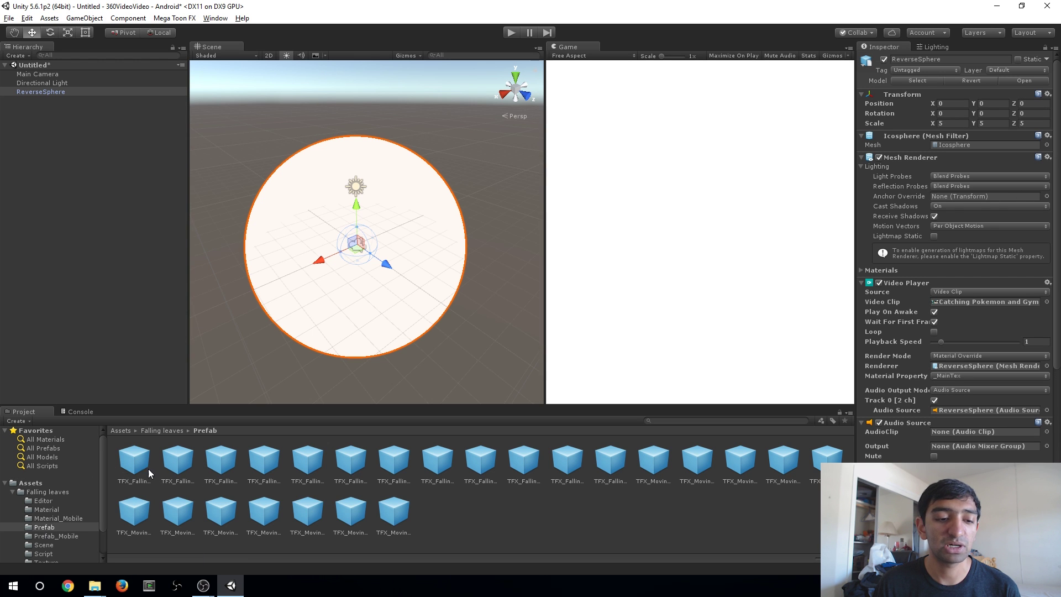
Place the TFX_FallingLeaves1 prefab in the scene at Position X 0, Z 0.
drag(134, 460, 355, 166)
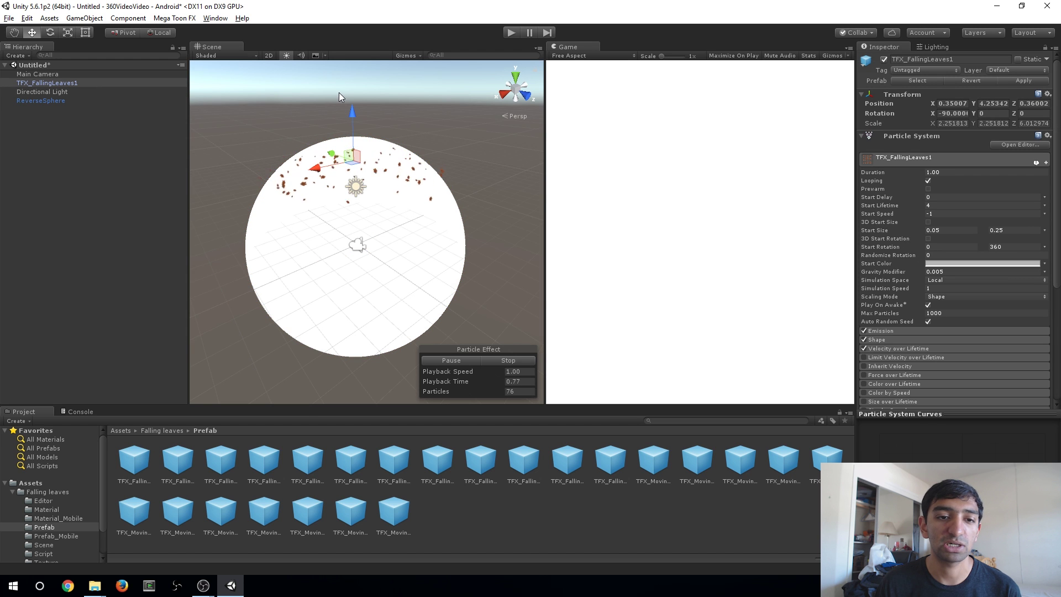
click(962, 102)
text(0)
click(1031, 103)
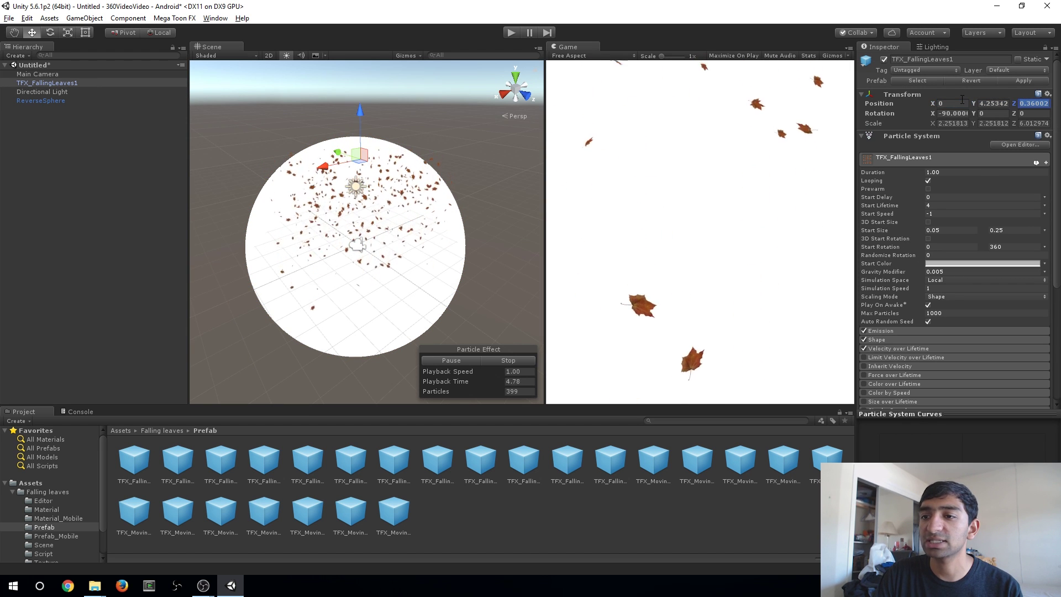
text(0)
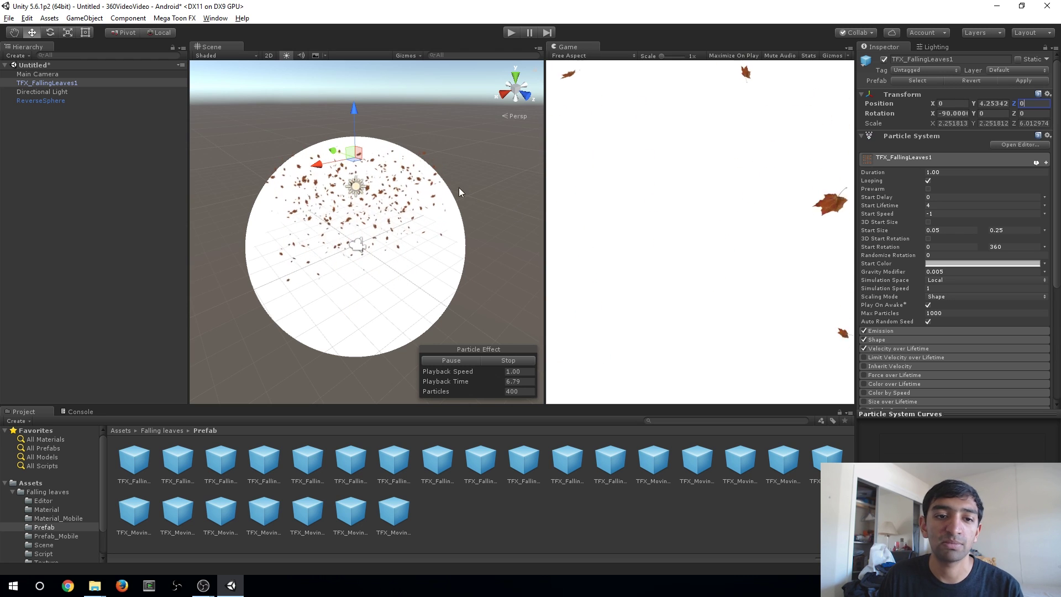
scroll(421, 153, up, 4)
scroll(422, 153, down, 2)
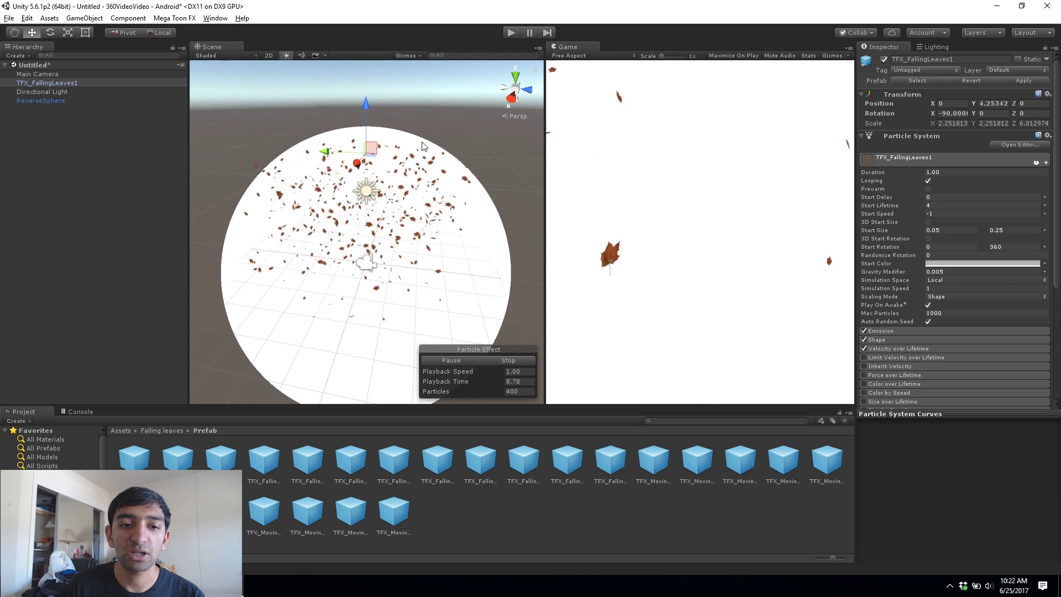
click(511, 32)
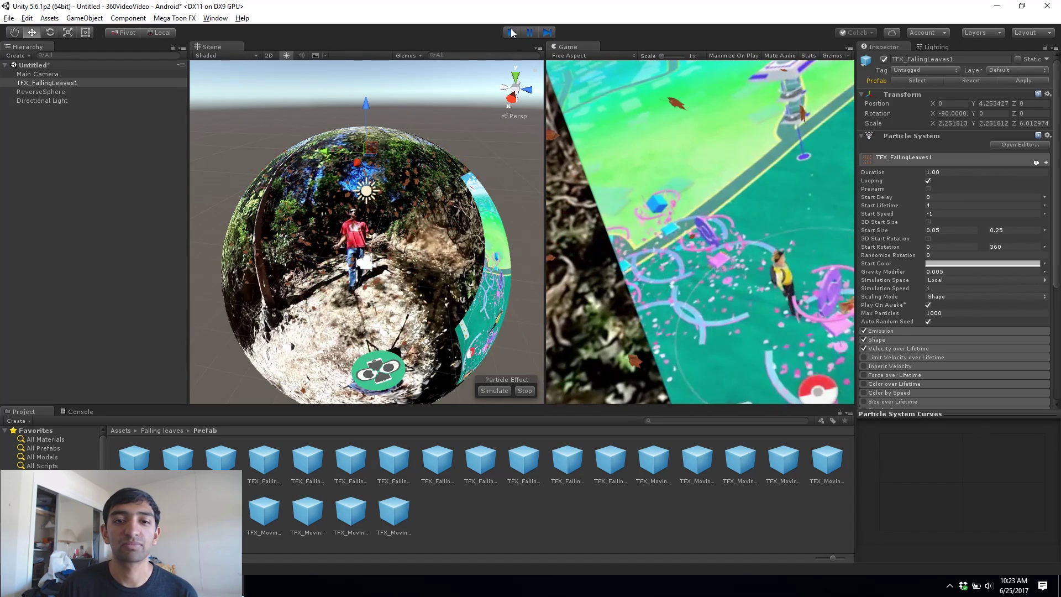
click(512, 33)
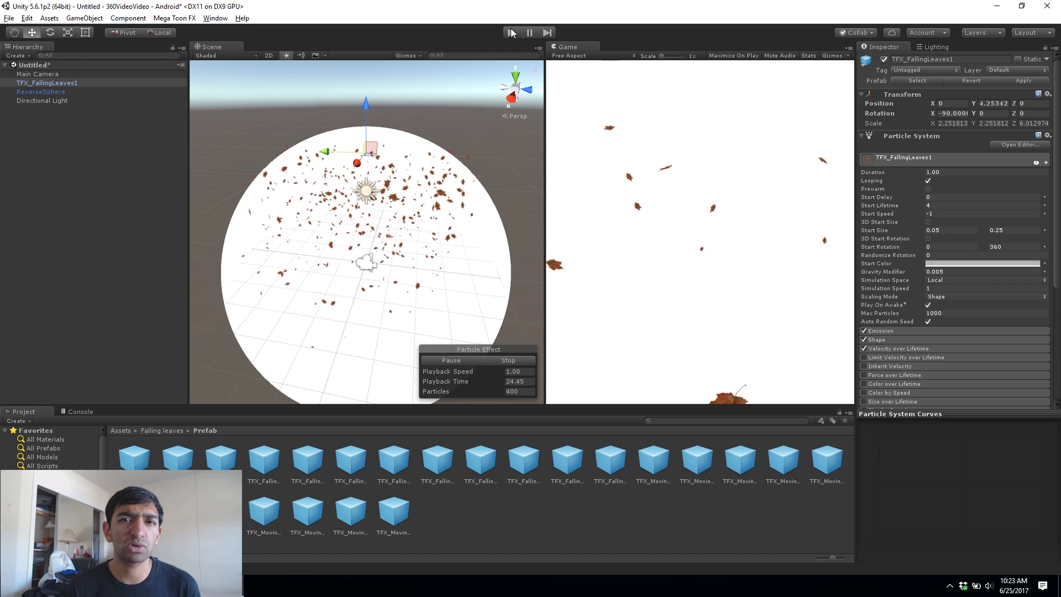
click(511, 32)
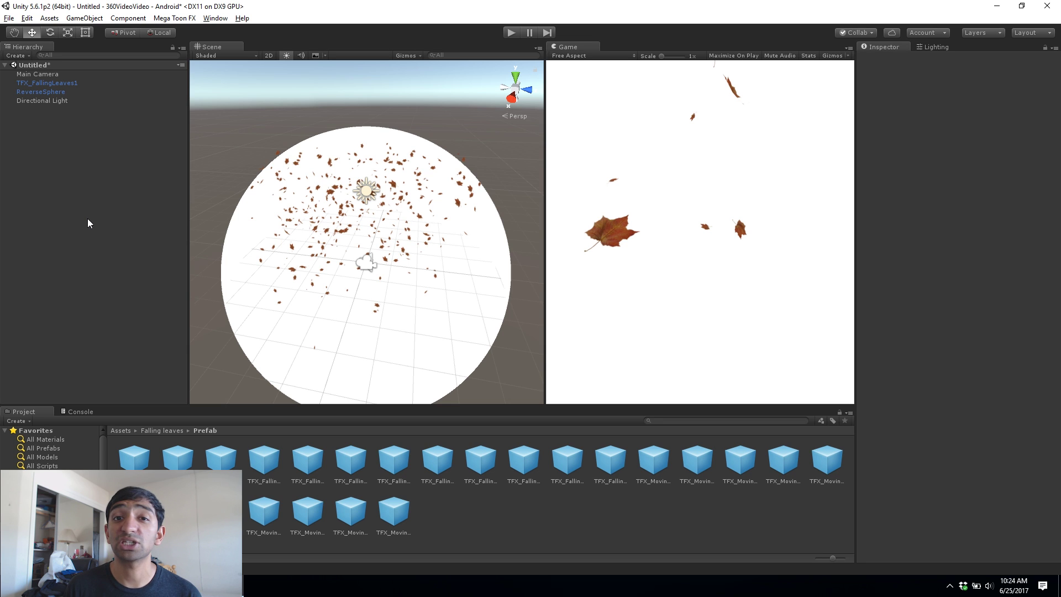
In Android Player Settings, enable Virtual Reality Supported with Cardboard as the only SDK.
click(9, 19)
click(37, 128)
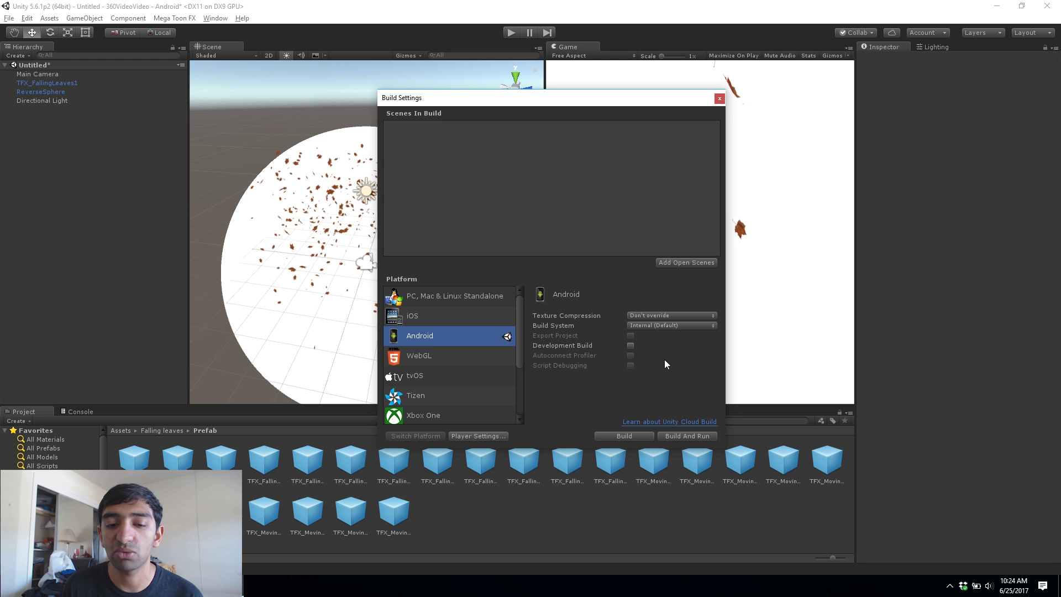
click(476, 436)
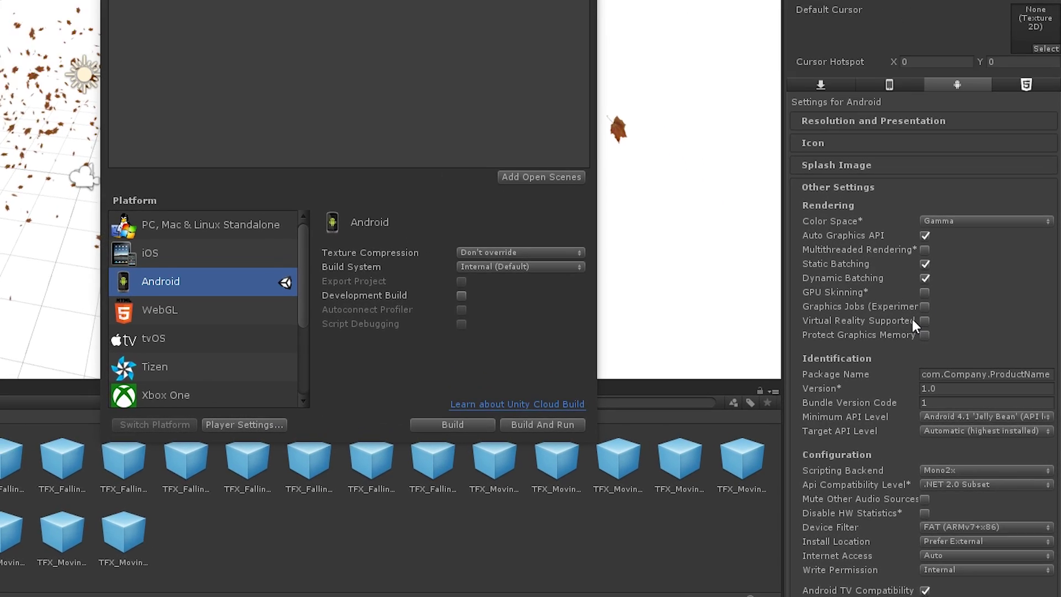
click(955, 363)
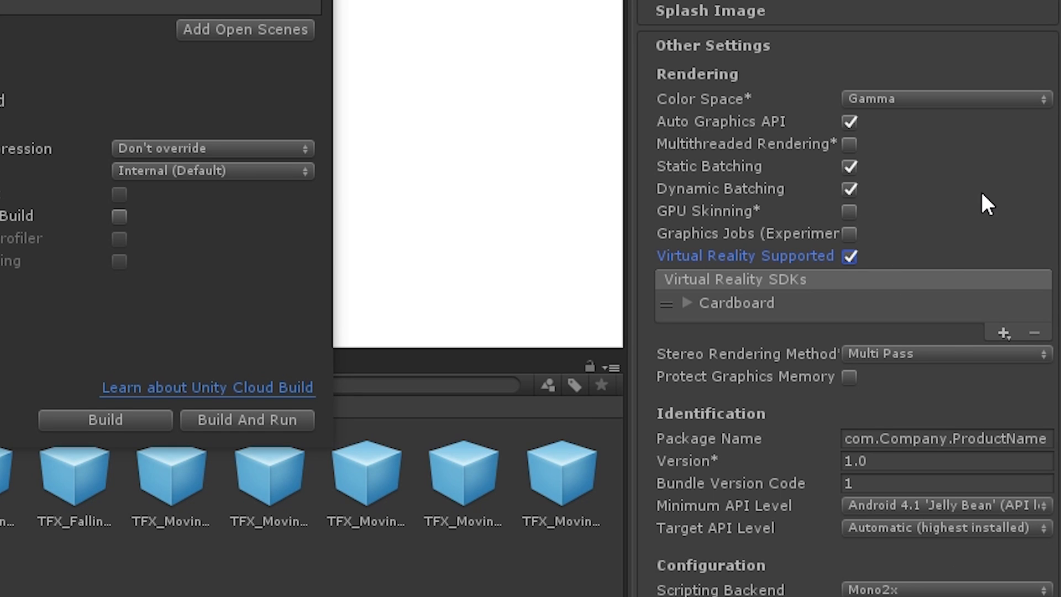
click(1003, 332)
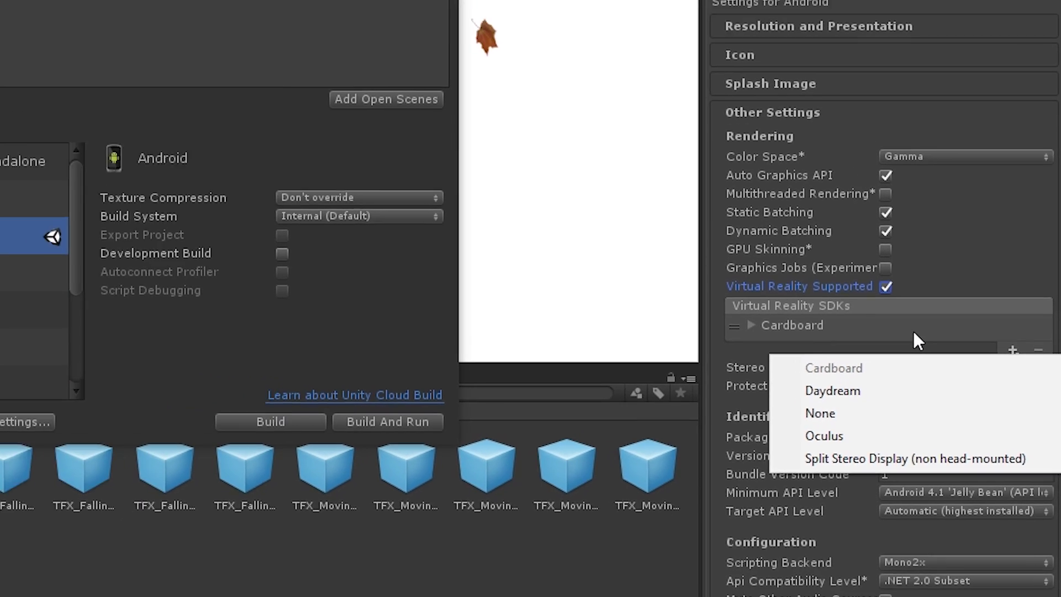
click(854, 305)
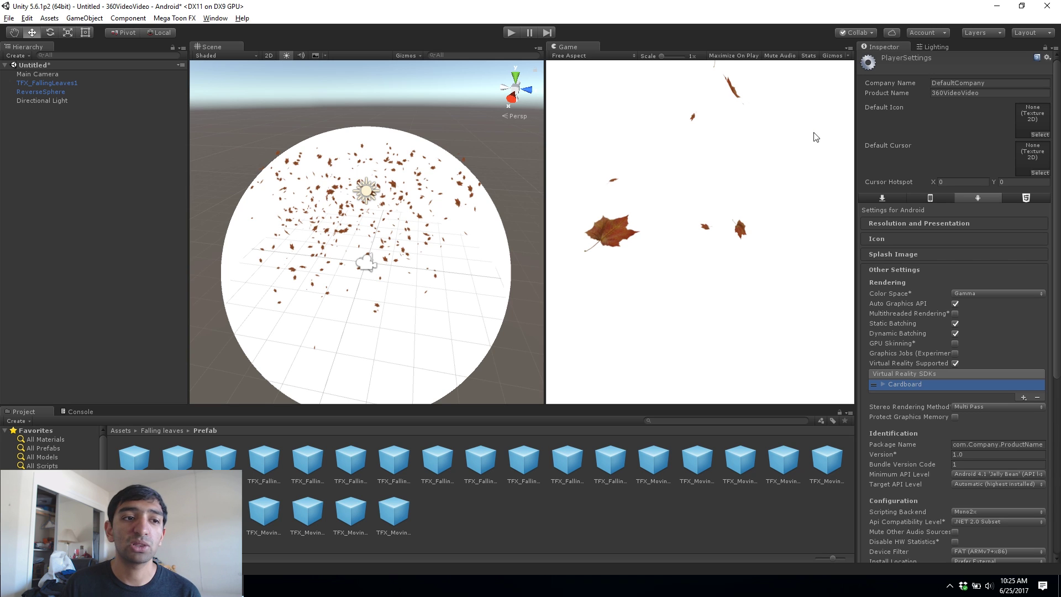
click(38, 75)
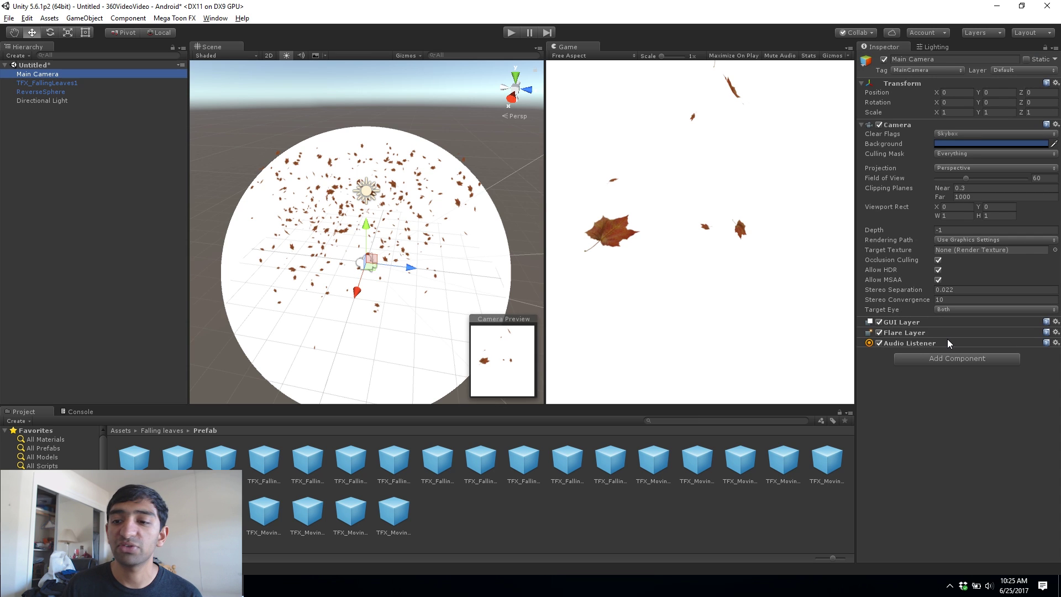
click(943, 310)
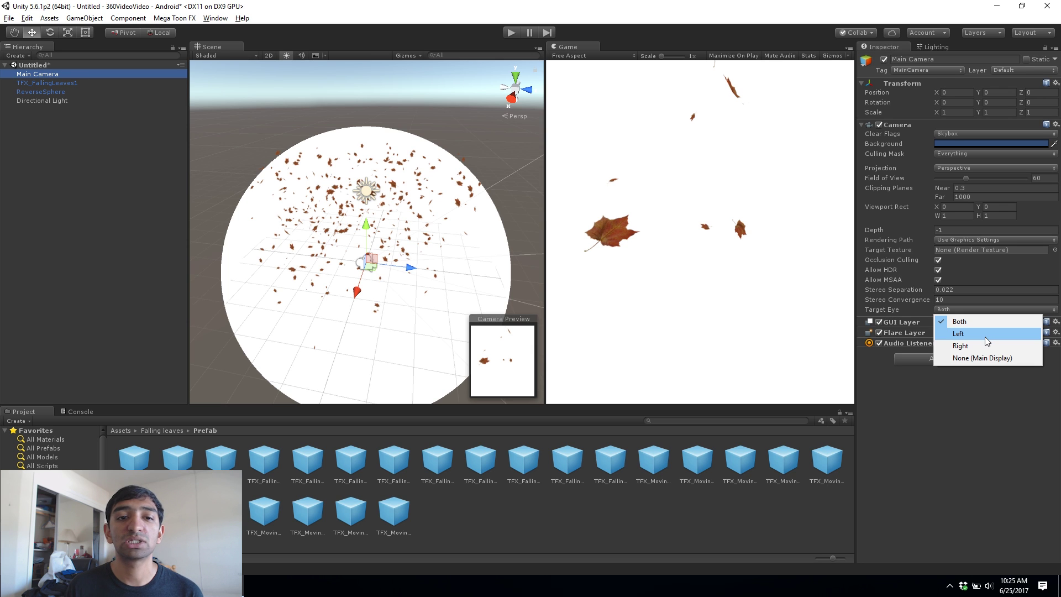
click(46, 93)
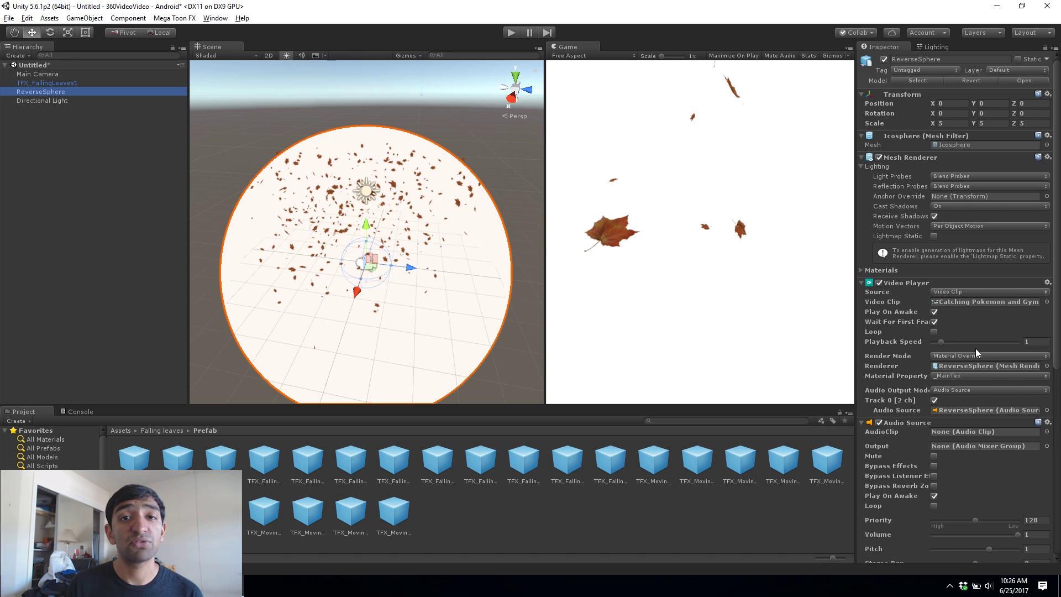
Confirm ReverseSphere's Video Player Render Mode remains Material Override.
click(962, 356)
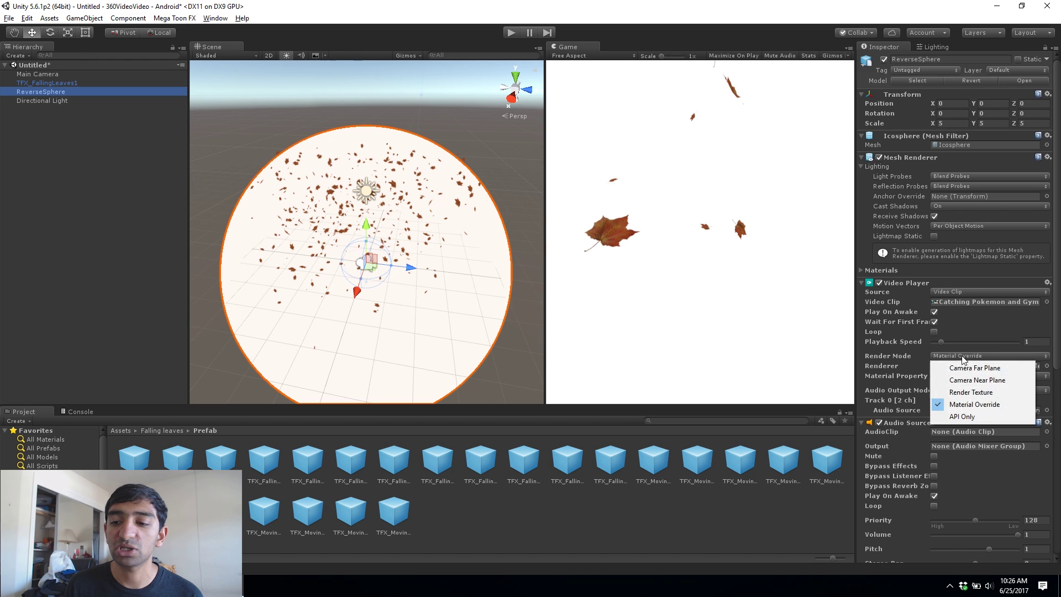
click(821, 12)
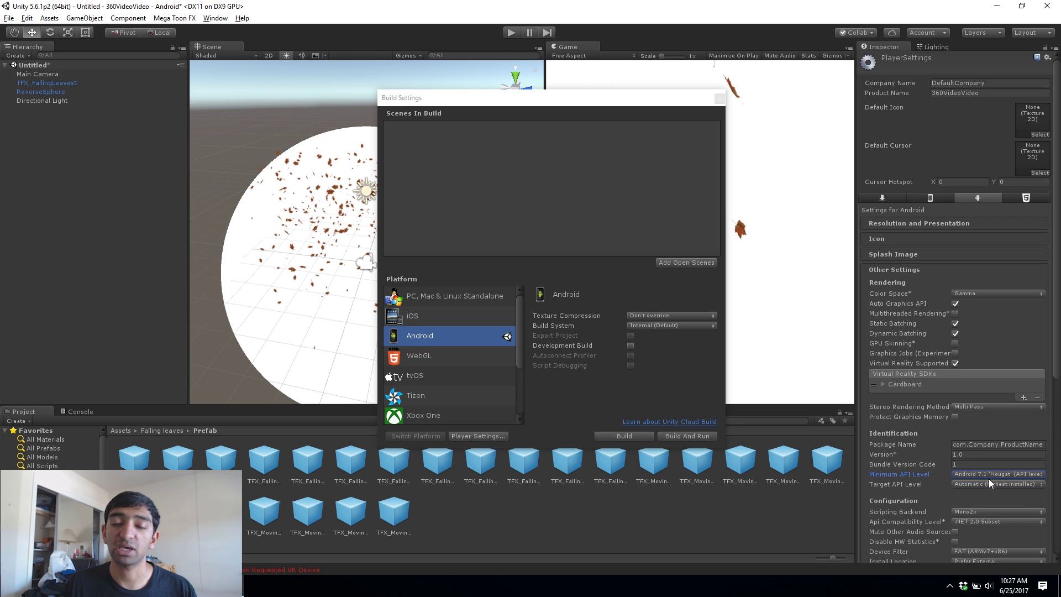
Lower the Android Minimum API Level from 7.1 'Nougat' to Android 4.4 'Kit Kat' (API 19).
click(994, 476)
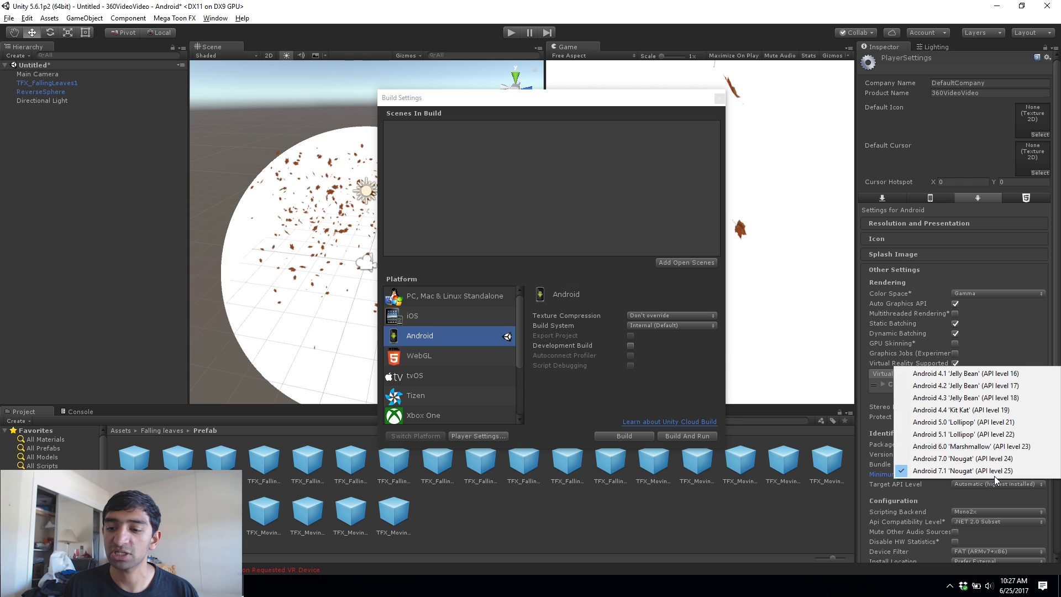
click(1010, 410)
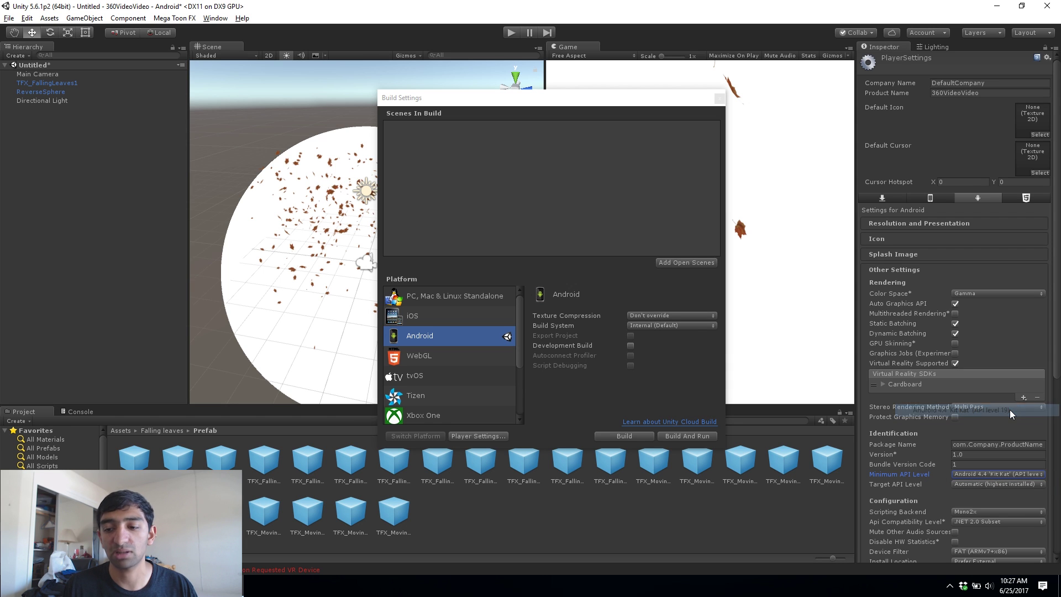